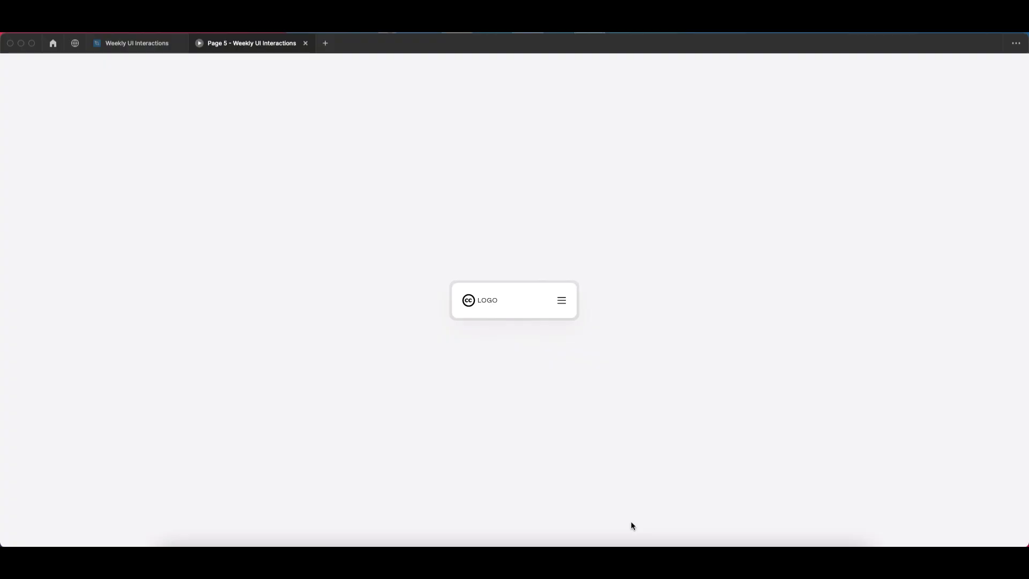
Step: Toggle the navbar preview's Option dropdown open and closed repeatedly between the hamburger and X icons
left_click(562, 302)
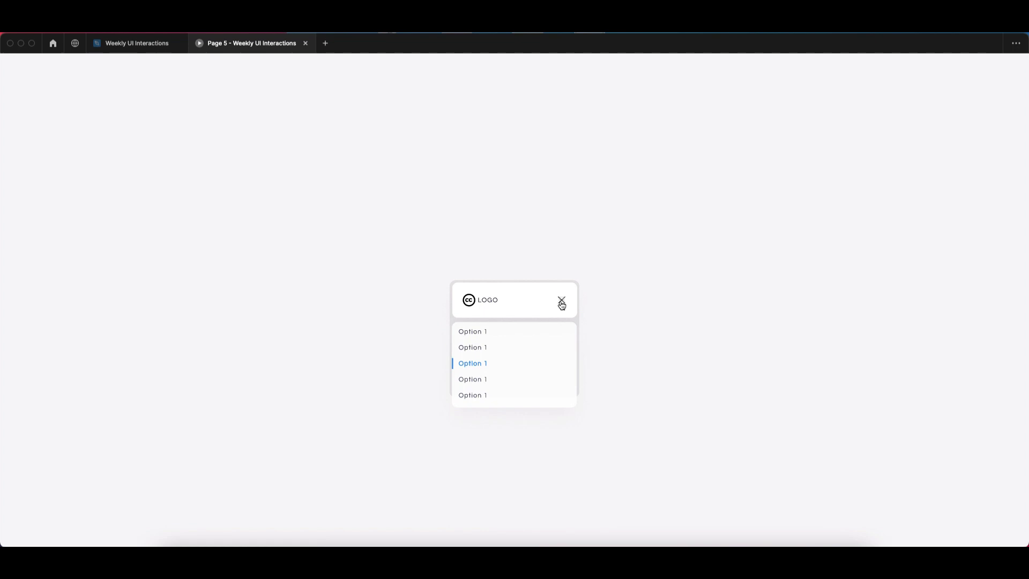
left_click(561, 303)
left_click(561, 305)
left_click(563, 301)
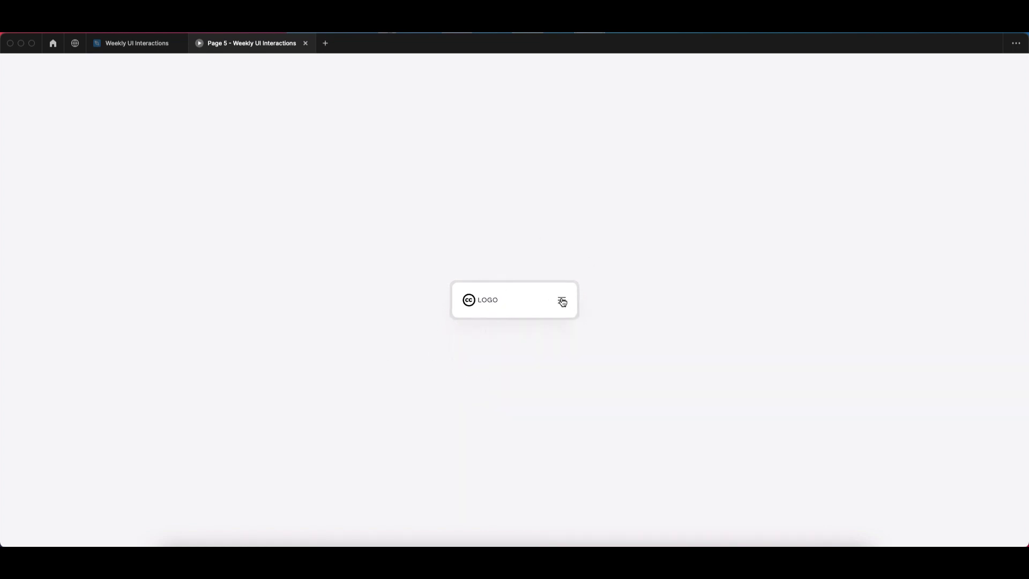
left_click(562, 302)
left_click(562, 300)
left_click(561, 302)
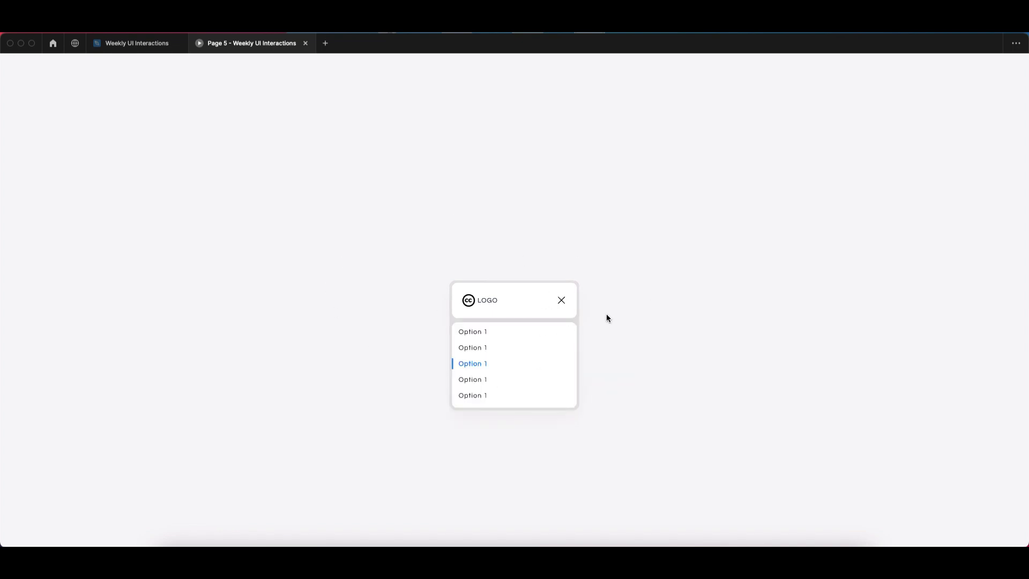
left_click(561, 304)
left_click(563, 302)
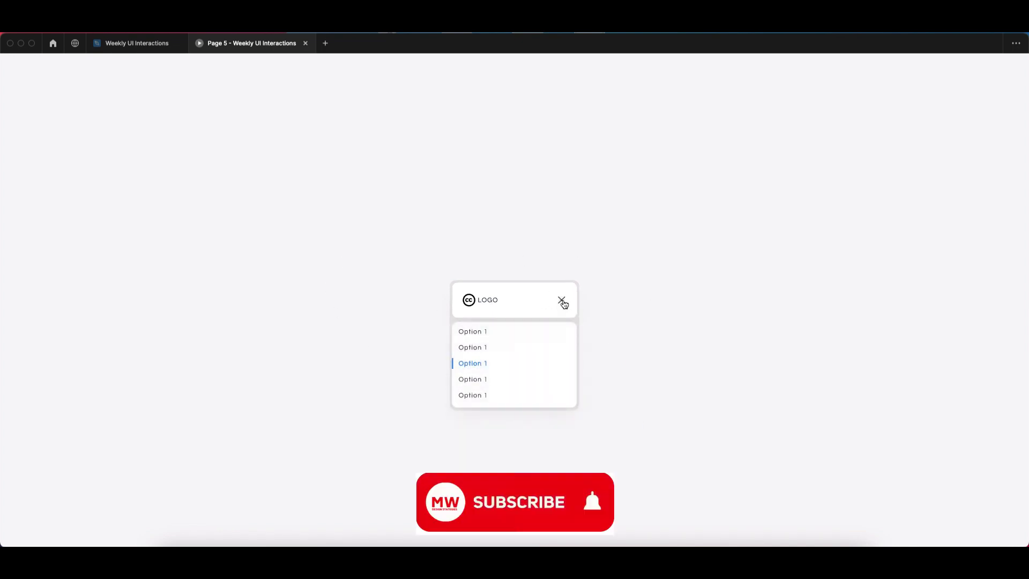
left_click(562, 303)
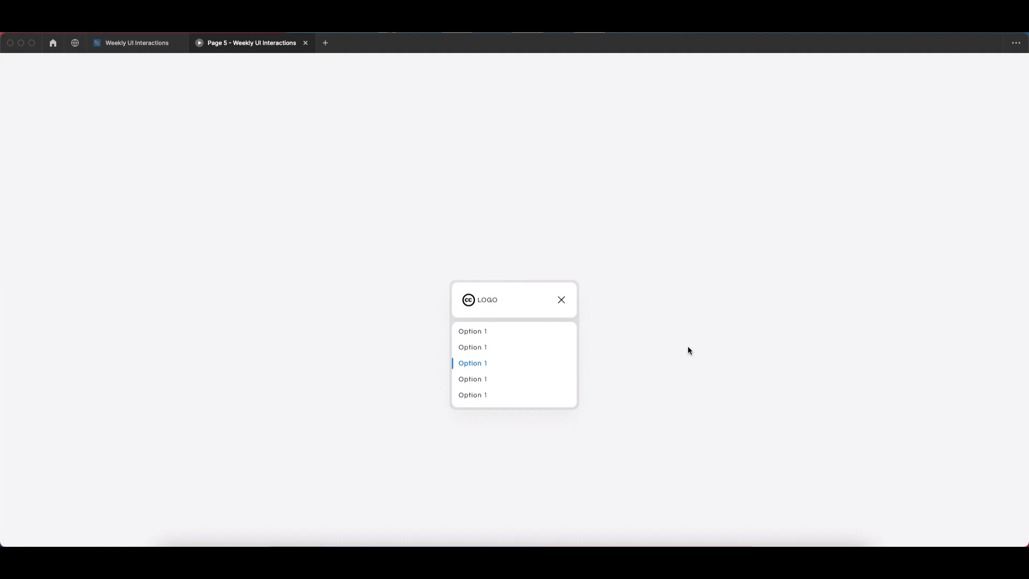
Step: Return to the design file and nudge the Component 15 navbar frame slightly right and down
left_click(147, 46)
scroll(493, 326, "right", 3)
scroll(441, 326, "down", 3)
scroll(536, 343, "down", 3)
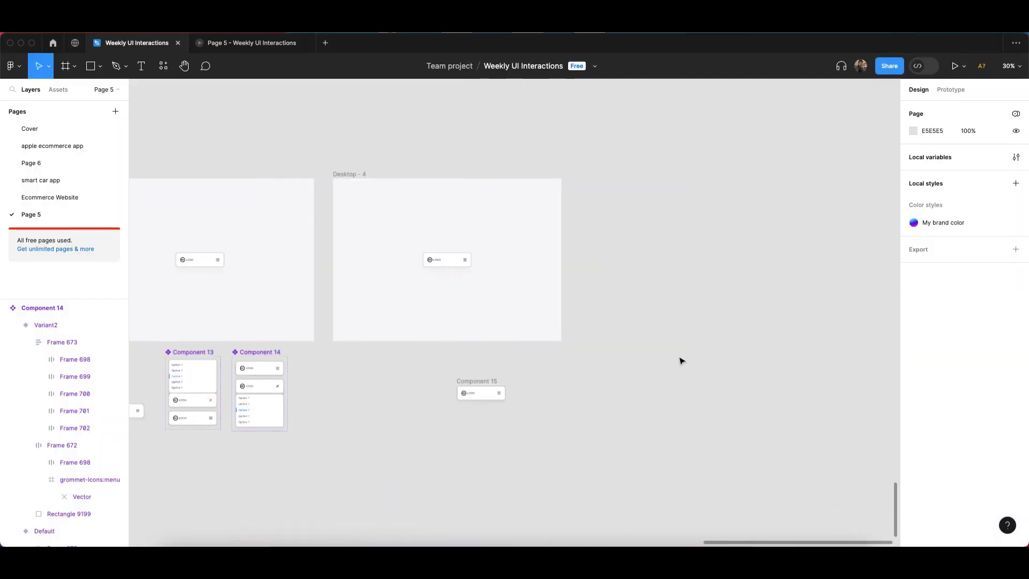
scroll(471, 416, "up", 10)
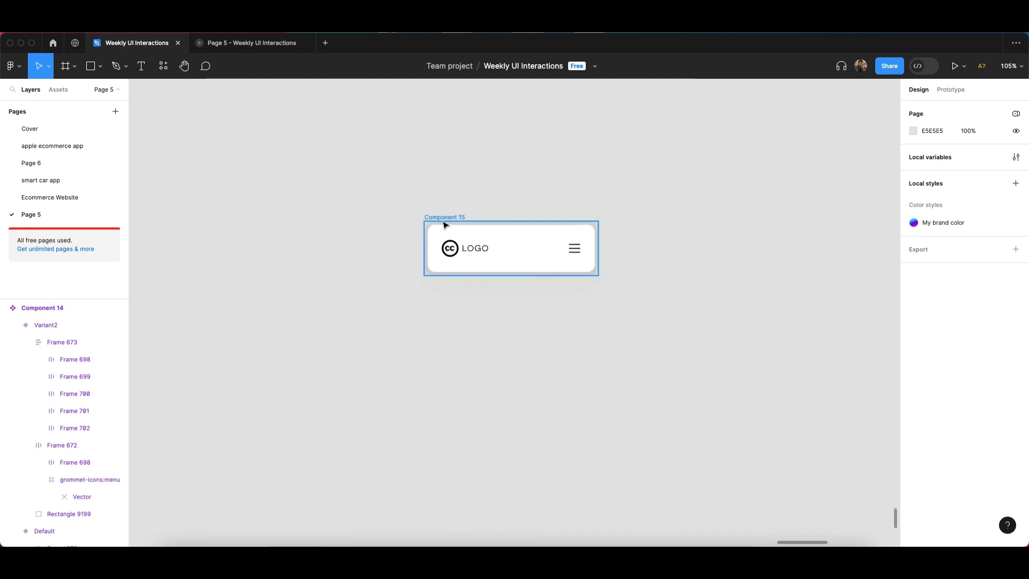
left_click(458, 223)
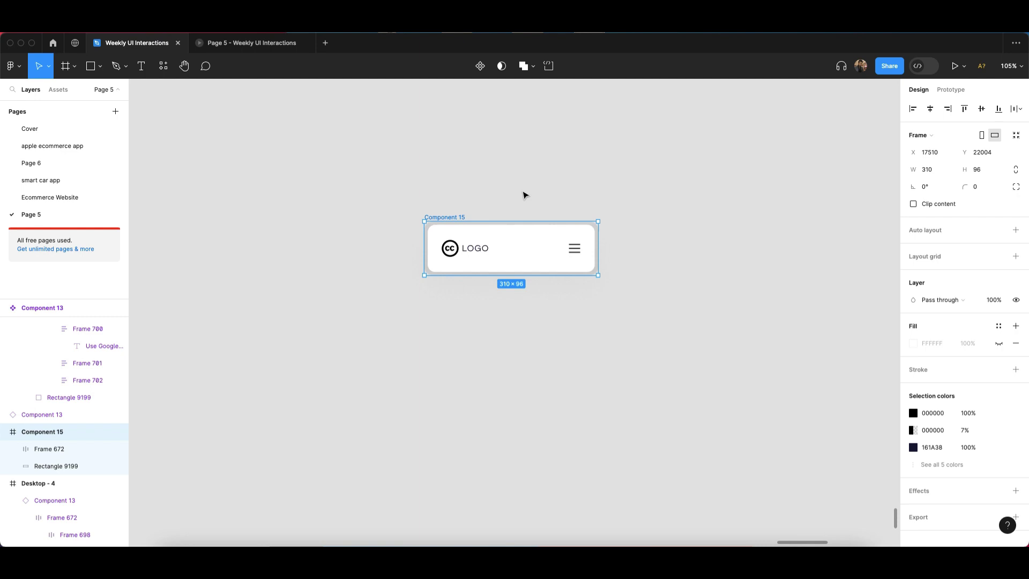
left_click(487, 214)
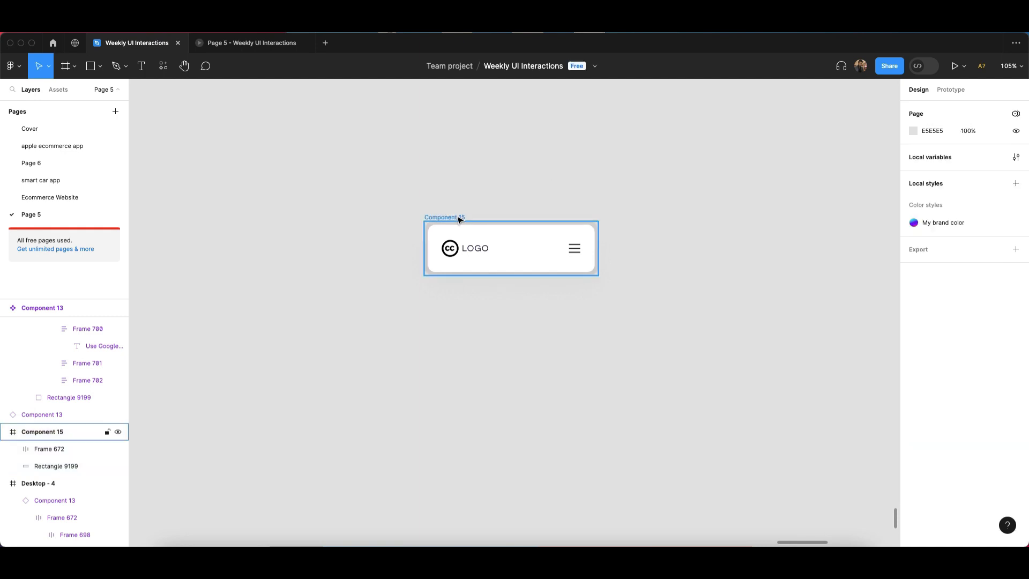
left_click_drag(448, 216, 416, 207)
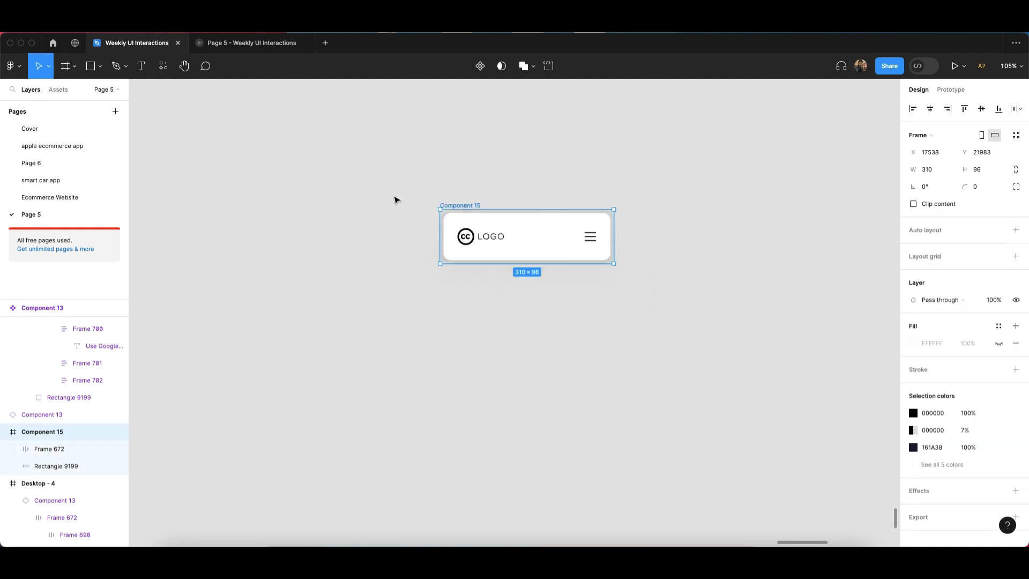
left_click(586, 163)
Step: Convert the Component 15 navbar frame into a main component
scroll(508, 214, "up", 5)
scroll(530, 379, "down", 1)
scroll(576, 231, "up", 5)
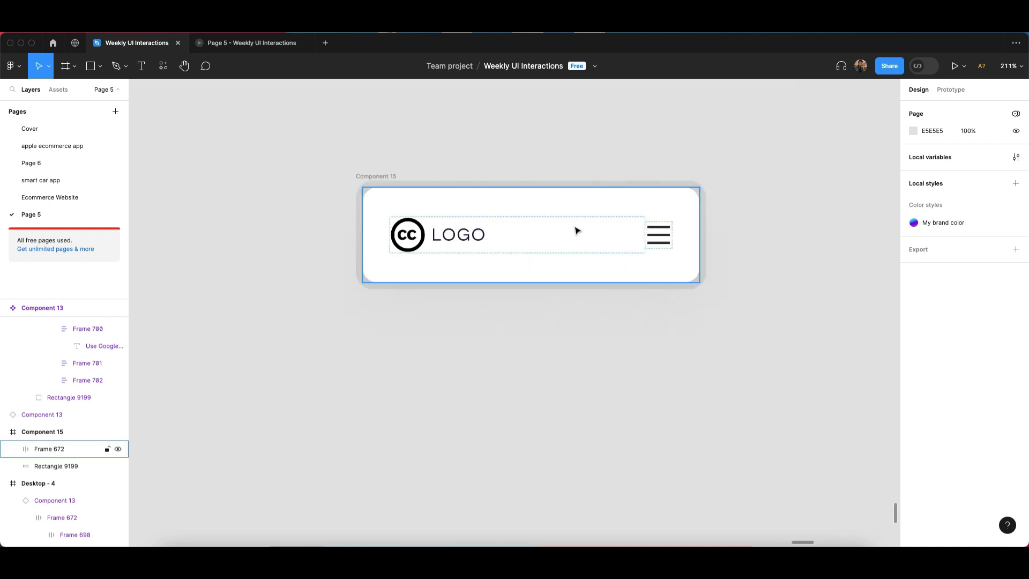
left_click(384, 177)
scroll(486, 177, "down", 1)
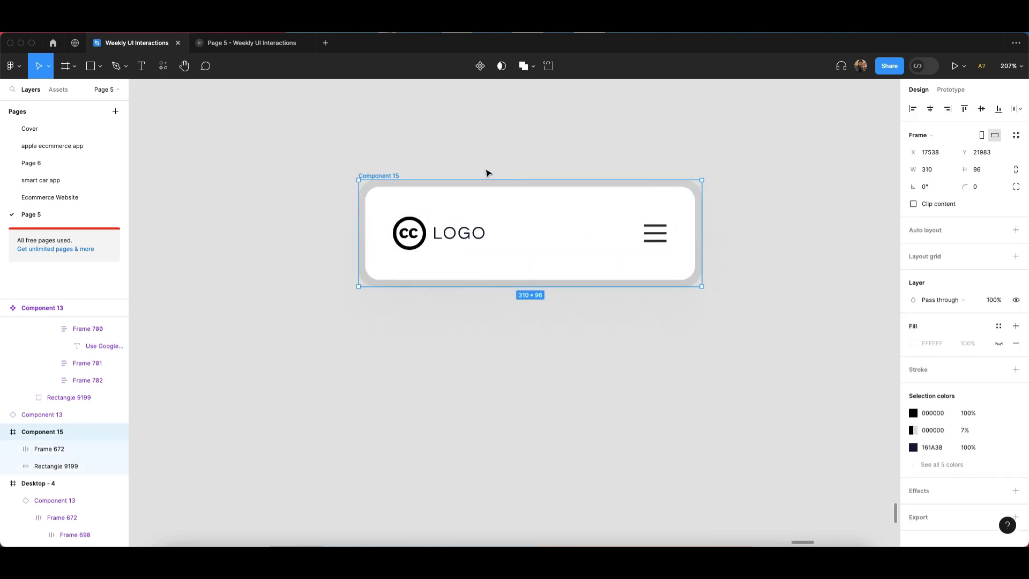
left_click(420, 163)
left_click(391, 177)
left_click(375, 160)
left_click(368, 180)
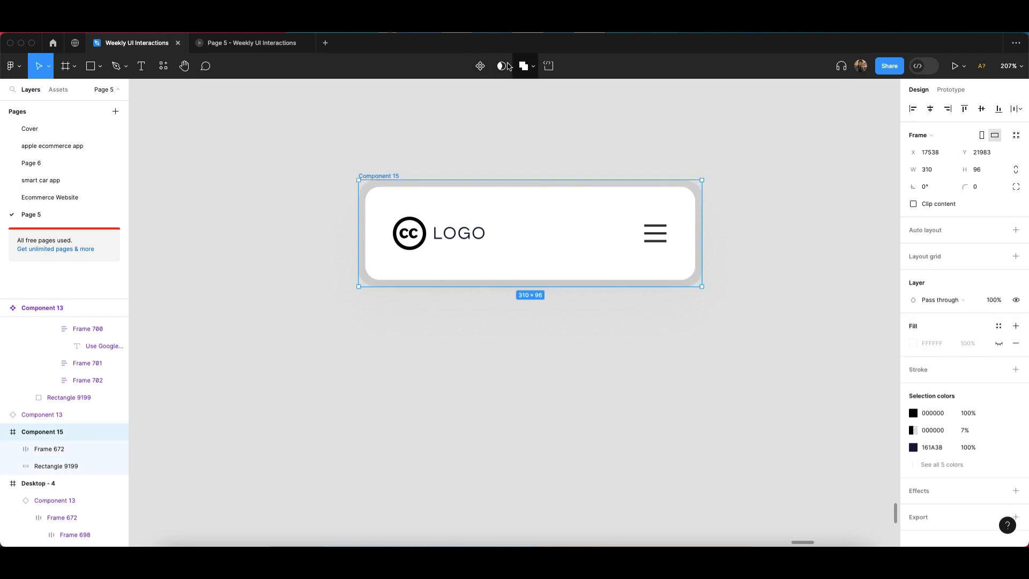
left_click(480, 73)
left_click(524, 131)
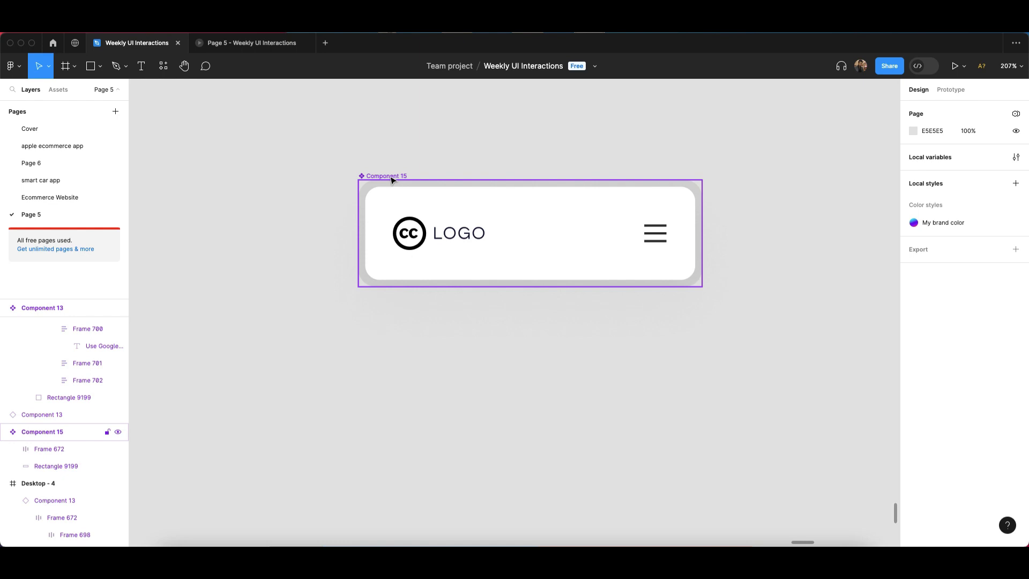
Step: Add a variant property to Component 15 and create a second variant, Variant2
left_click(391, 181)
left_click(1015, 257)
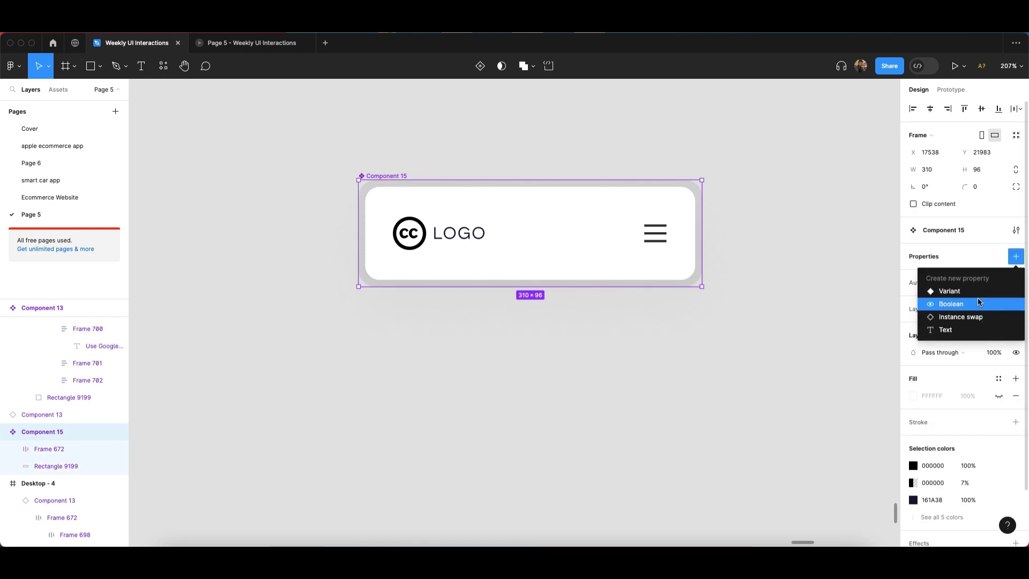
left_click(976, 292)
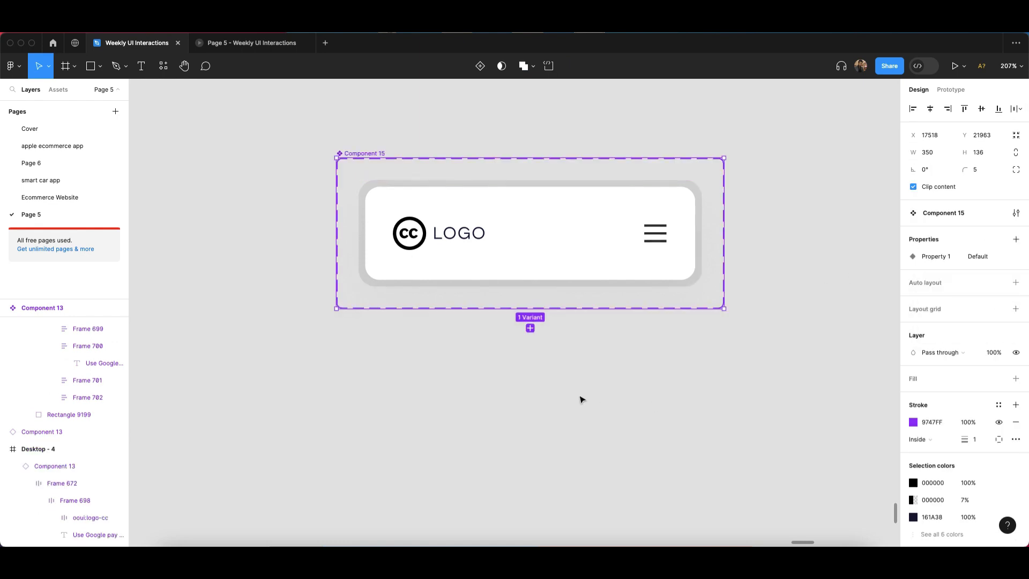
left_click(531, 341)
left_click(552, 290)
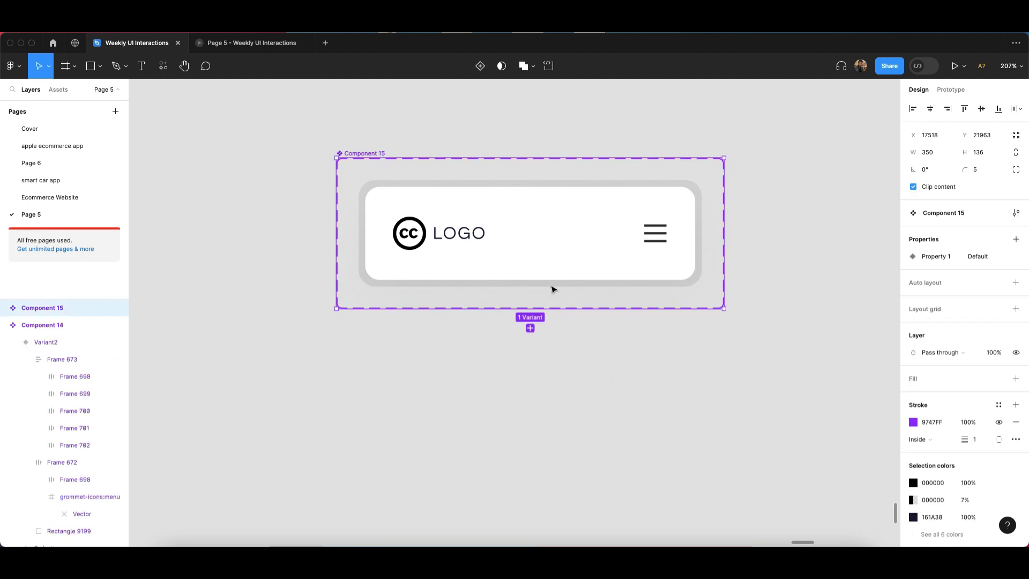
left_click(530, 328)
left_click(816, 384)
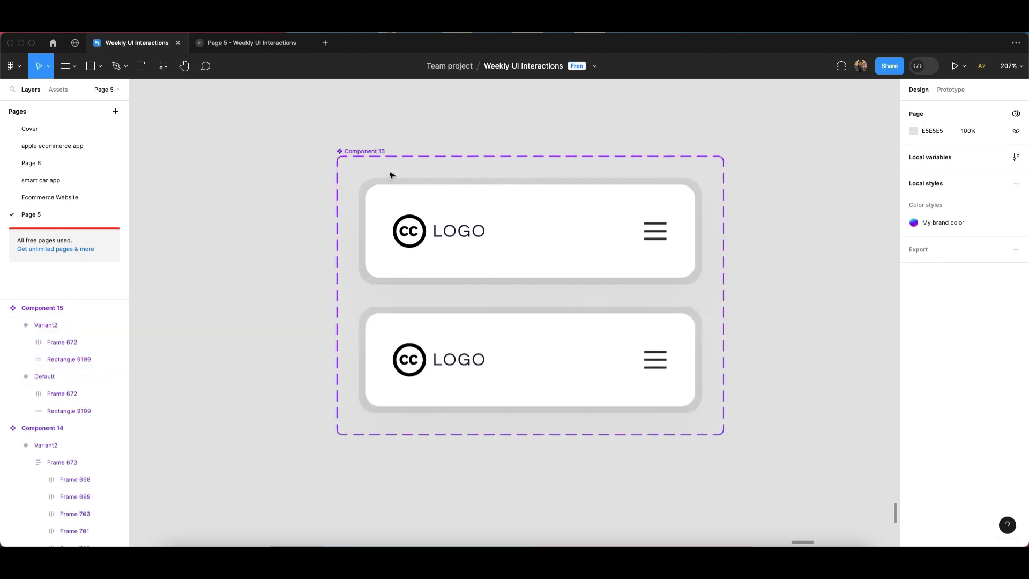
Step: Drag the variant set's bottom edge down and select Variant2's navbar card
left_click(340, 152)
scroll(487, 271, "down", 5)
scroll(482, 284, "up", 1)
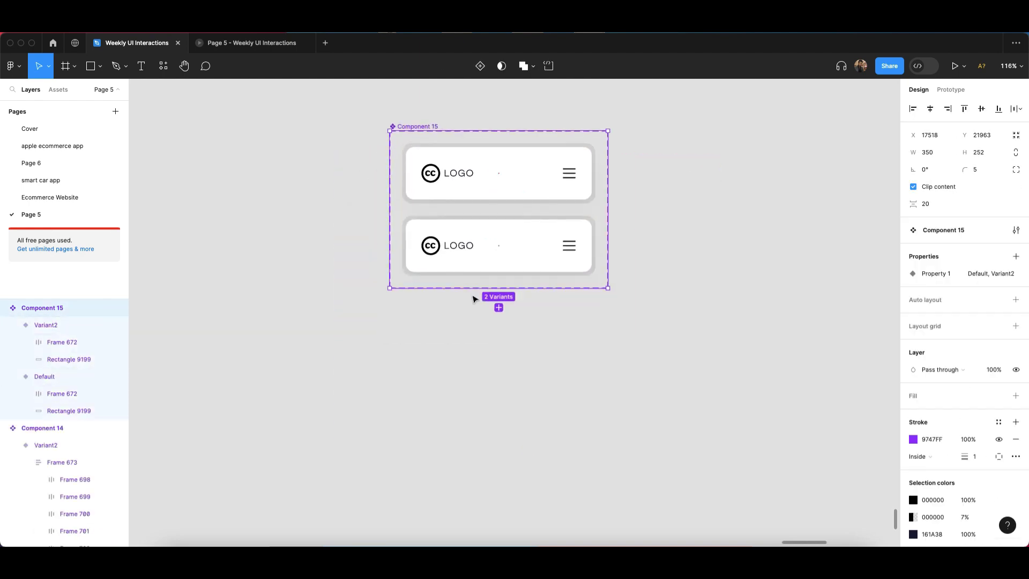
left_click_drag(470, 288, 480, 476)
left_click(707, 392)
scroll(451, 292, "up", 2)
scroll(487, 316, "down", 2)
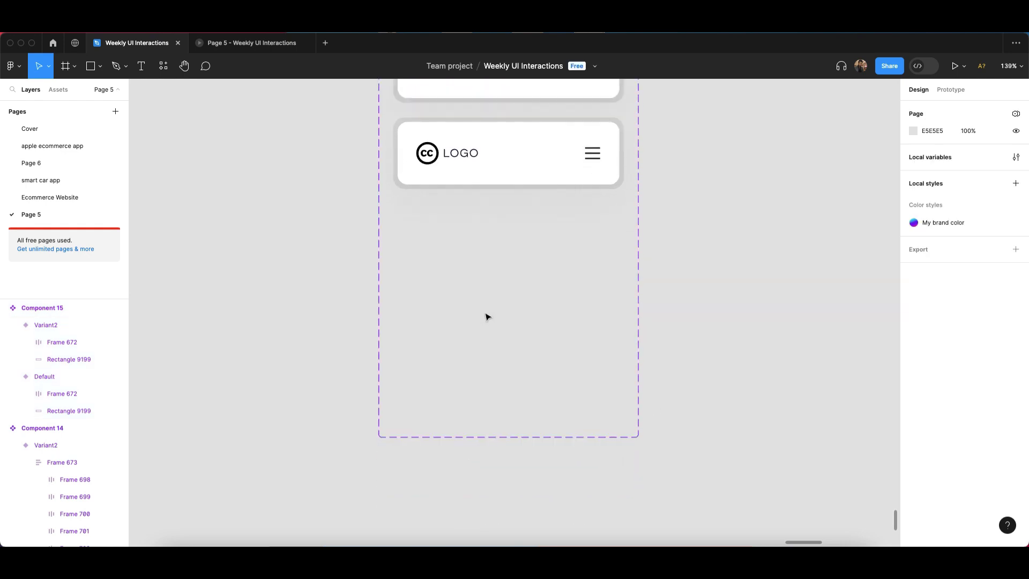
scroll(555, 388, "up", 2)
left_click(482, 271)
scroll(472, 282, "up", 1)
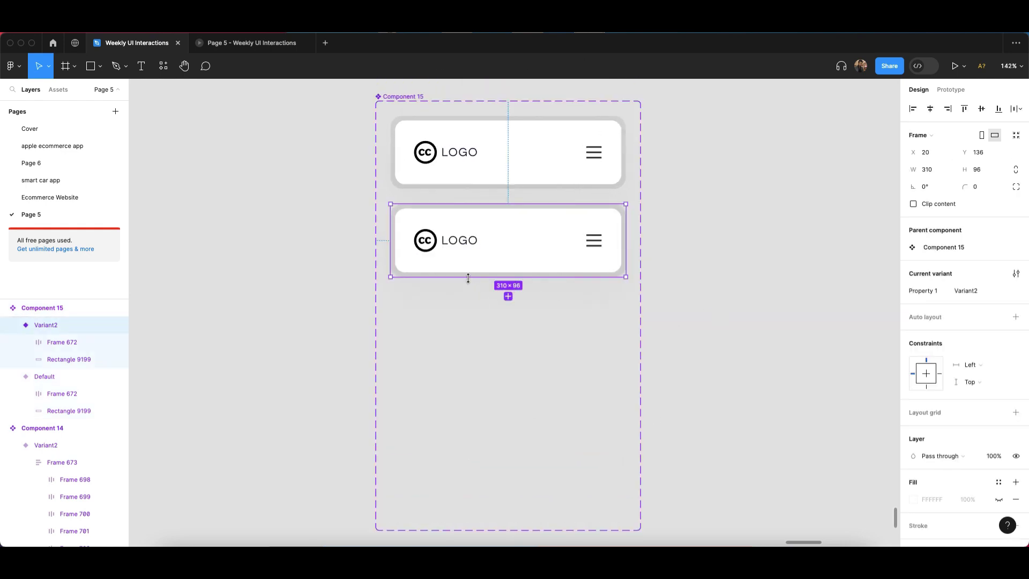
Step: Extend Variant2's grey background to 321 tall and duplicate the white navbar card below it
left_click(610, 275)
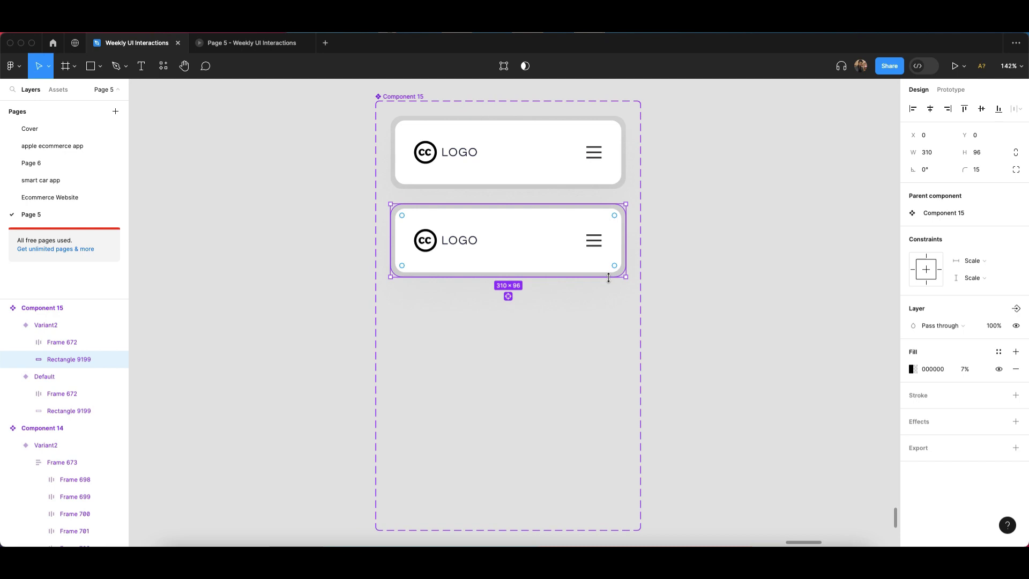
left_click_drag(609, 277, 605, 448)
left_click(705, 395)
double_click(533, 257)
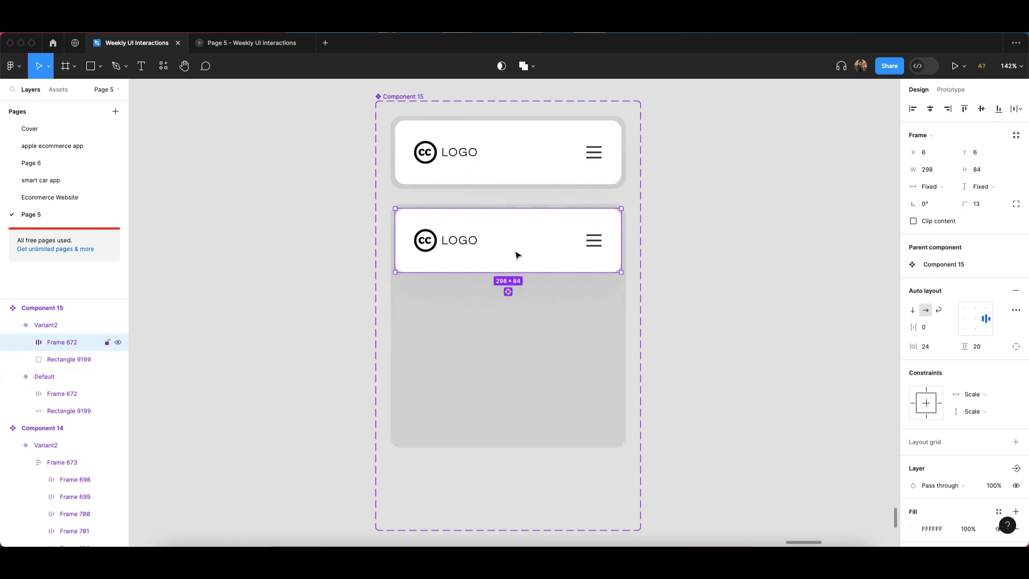
left_click_drag(518, 252, 517, 322)
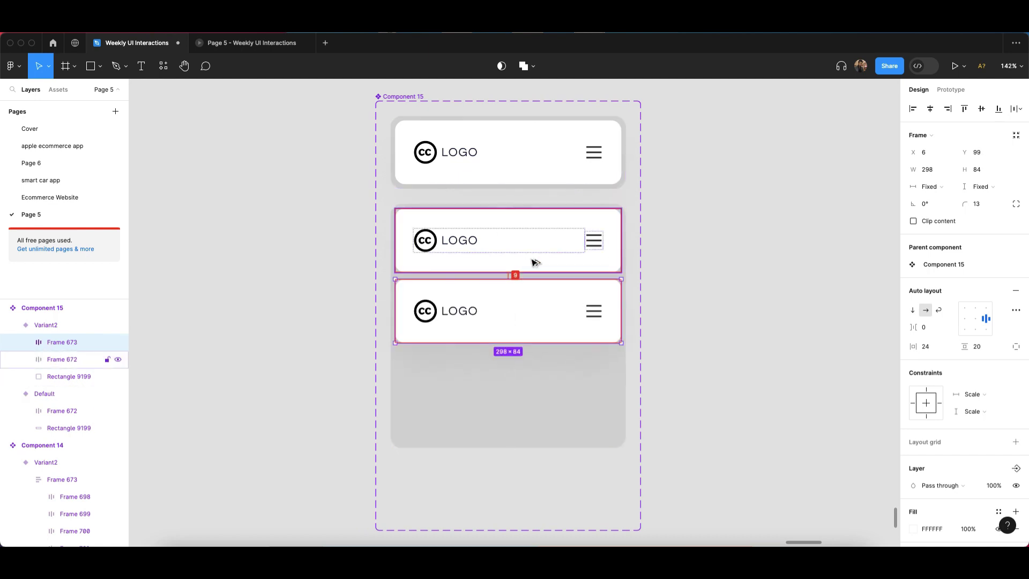
key("Up")
key("Escape")
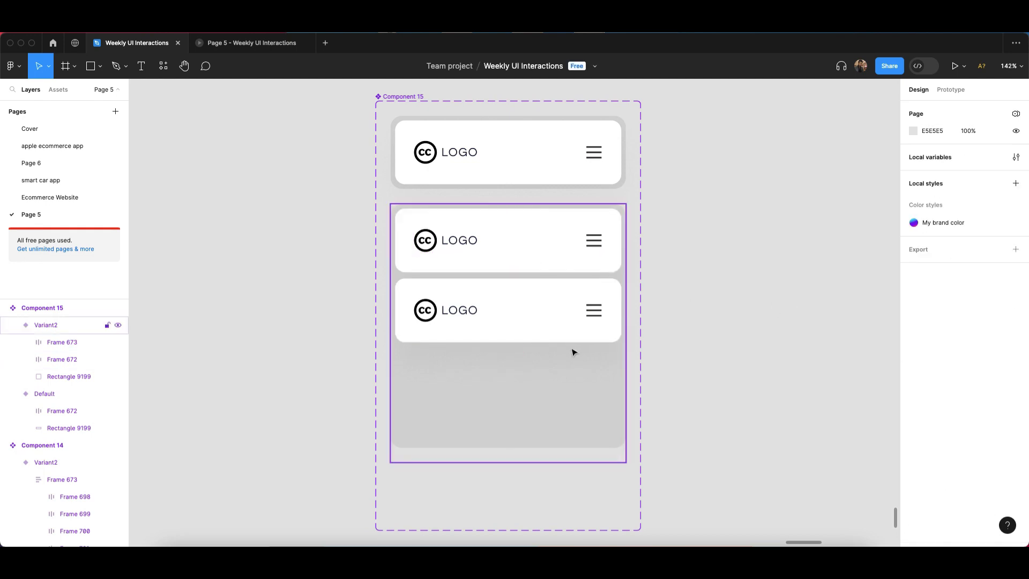
Step: Stretch the copied card, Frame 673, to about 215 px tall and zoom out
left_click(541, 326, "super")
left_click_drag(524, 342, 526, 444)
scroll(520, 449, "up", 5)
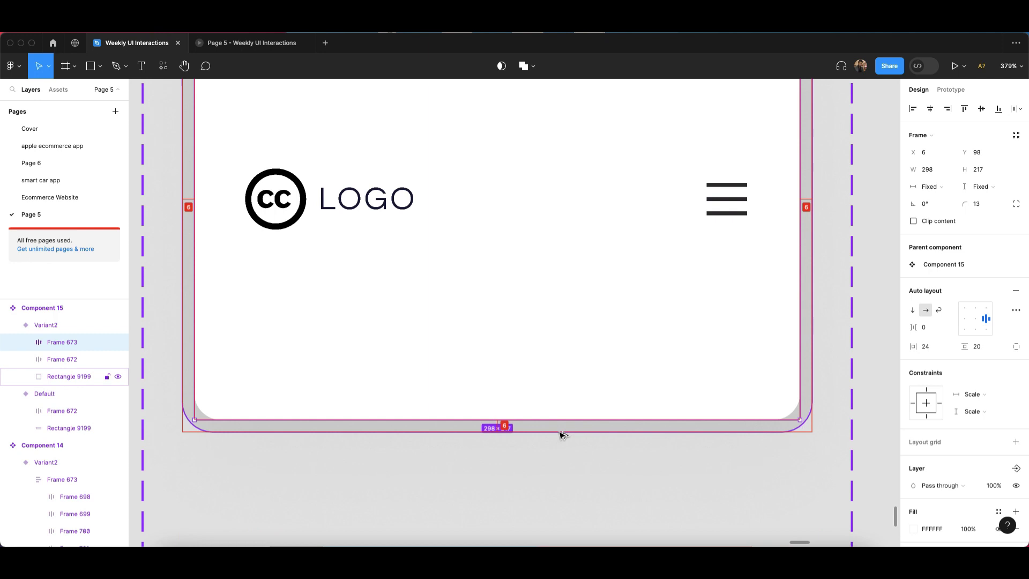
scroll(501, 417, "down", 1)
scroll(581, 401, "down", 3)
key("Escape")
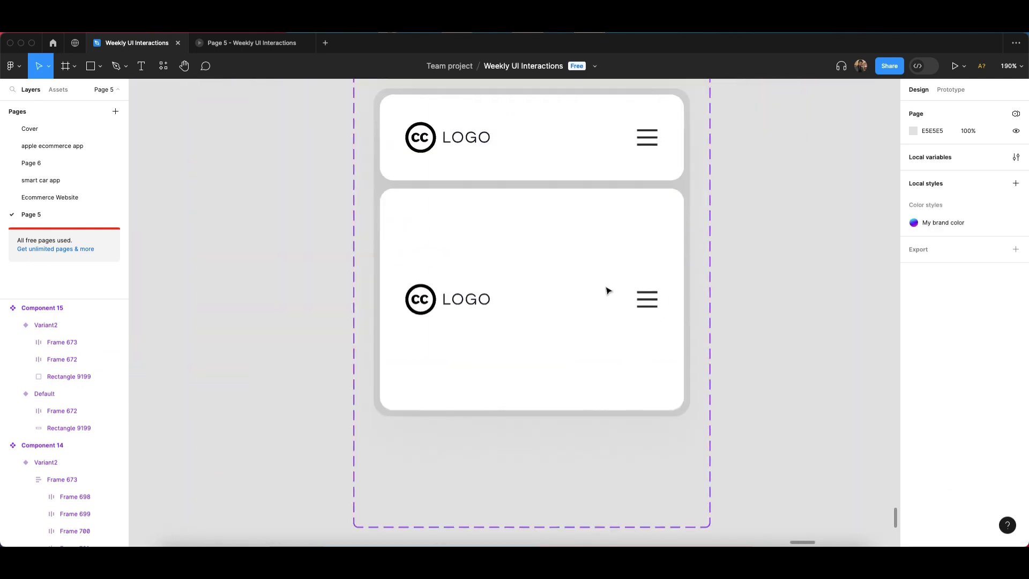
scroll(615, 328, "down", 2)
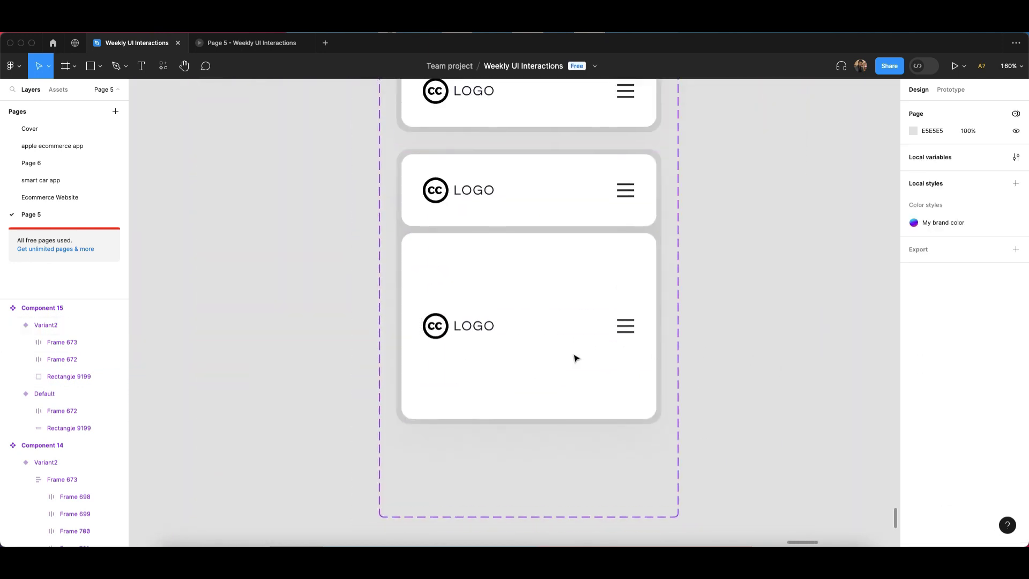
Step: Shorten Variant2 slightly and delete the menu icon and CC logo from the lower panel
mouse_move(643, 438)
left_mouse_down()
mouse_move(618, 437)
mouse_move(629, 426)
left_mouse_up()
key("Escape")
left_click(625, 328, "super")
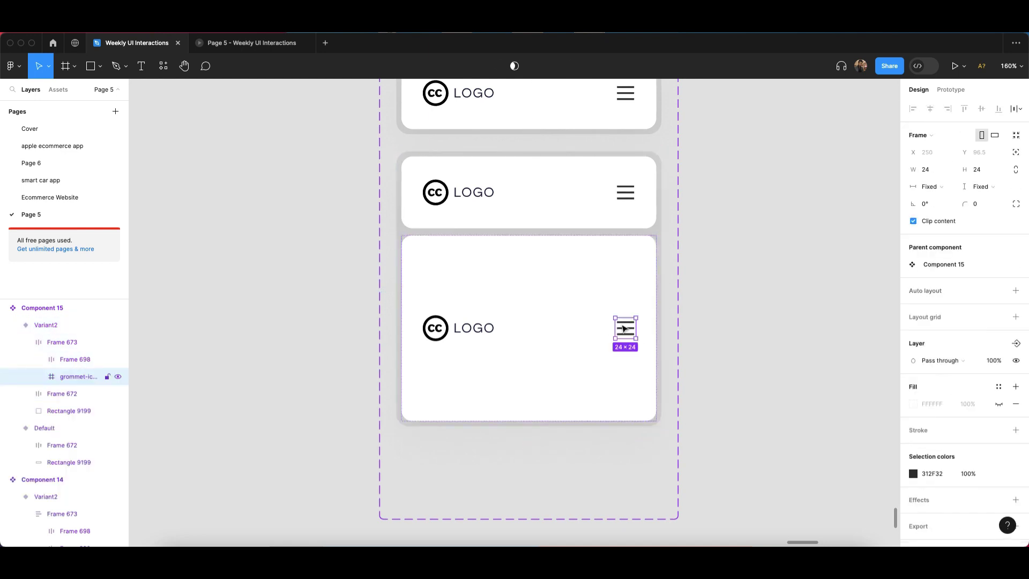
key("Delete")
double_click(442, 325)
double_click(442, 324)
double_click(443, 325)
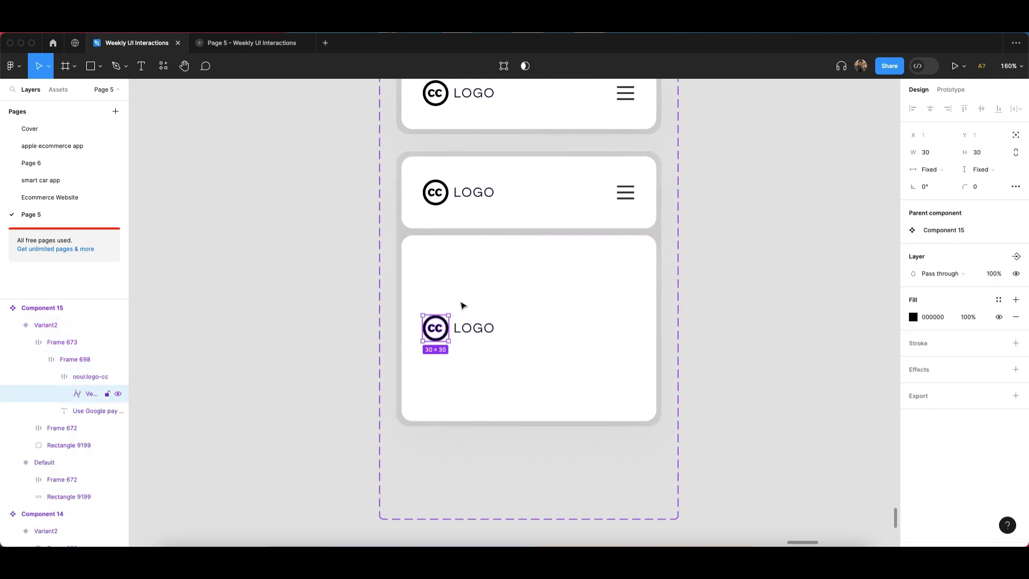
left_click(466, 290)
double_click(445, 329)
key("Delete")
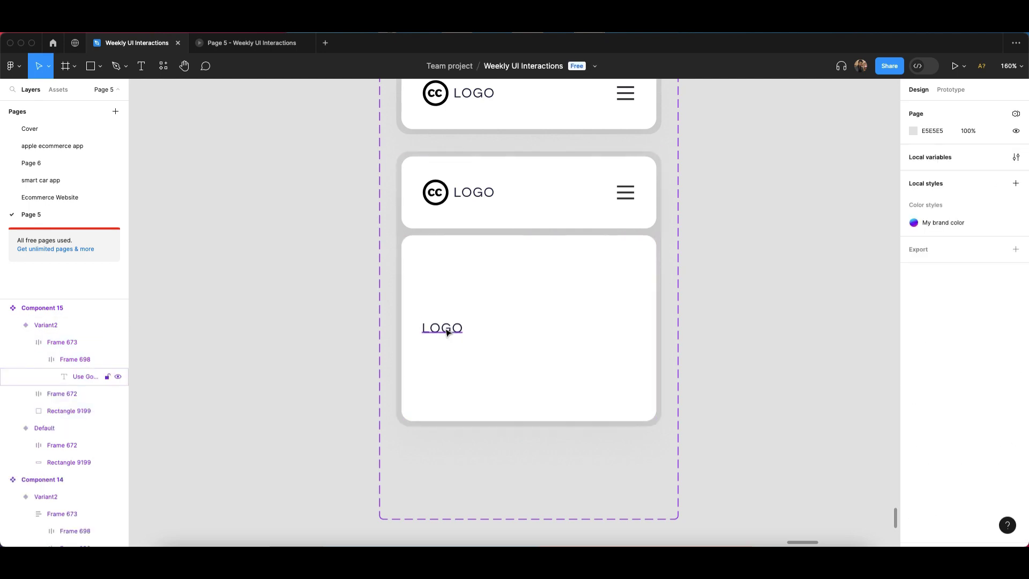
Step: Retype the lower panel's LOGO text as 'Option1' and set its width to Fill container
double_click(448, 329)
type("Option1")
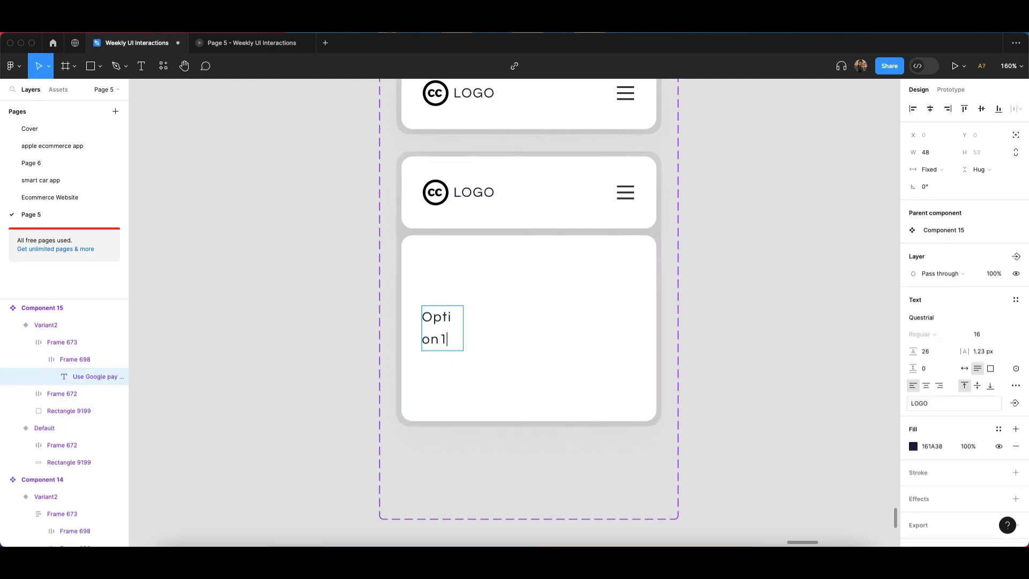
key("Escape")
left_click(929, 169)
left_click(922, 195)
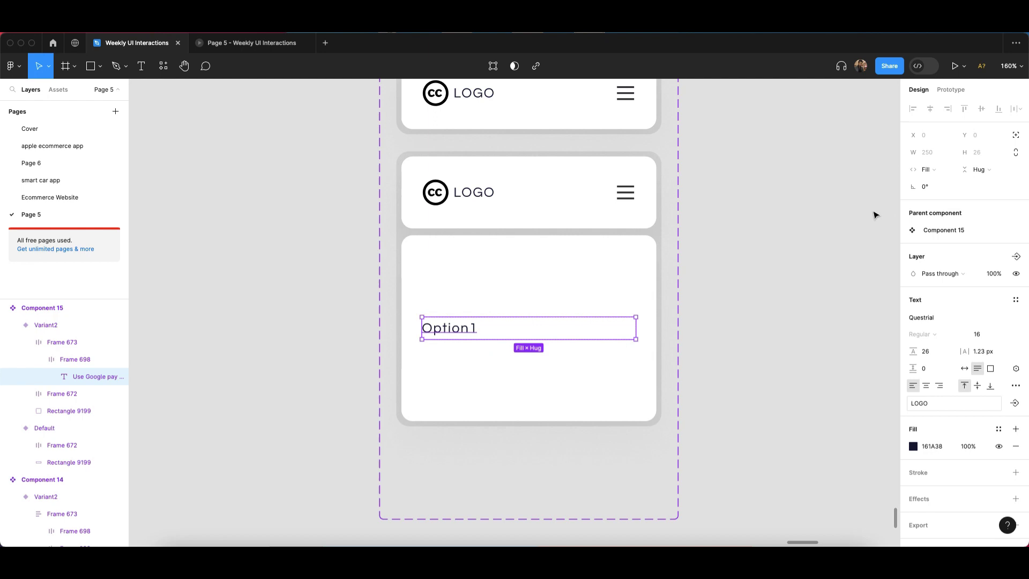
left_click(873, 213)
left_click(444, 329)
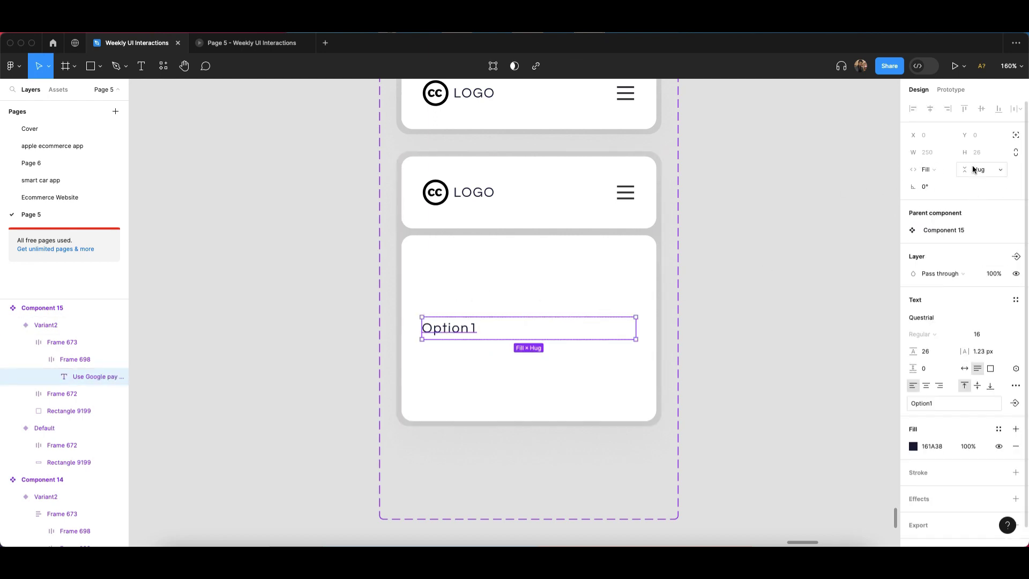
left_click(722, 305)
Step: Set the dropdown panel's horizontal padding, first to 14 and then 16
double_click(433, 331)
double_click(433, 331)
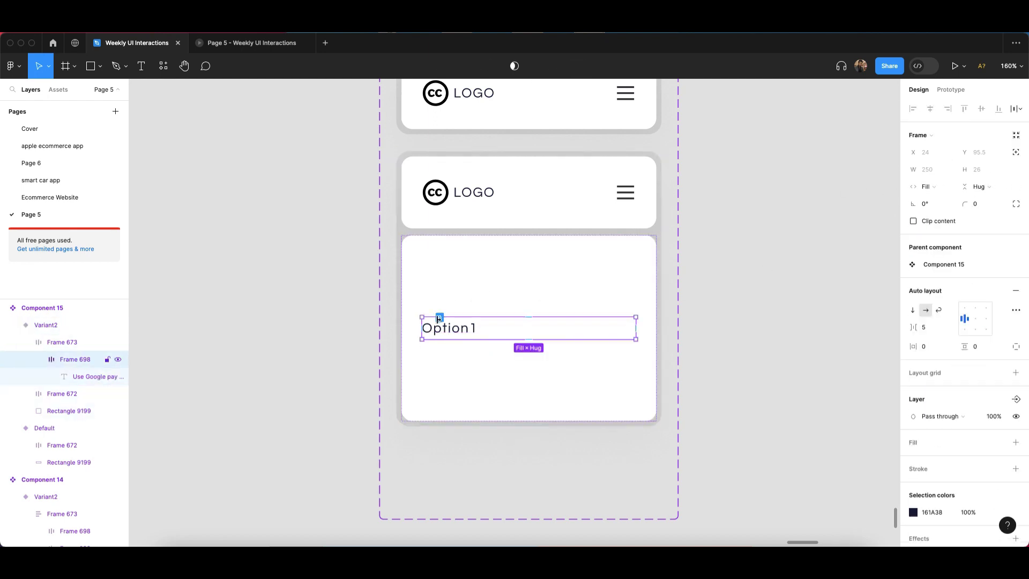
left_click(444, 301)
left_click(925, 347)
type("14")
key("Return")
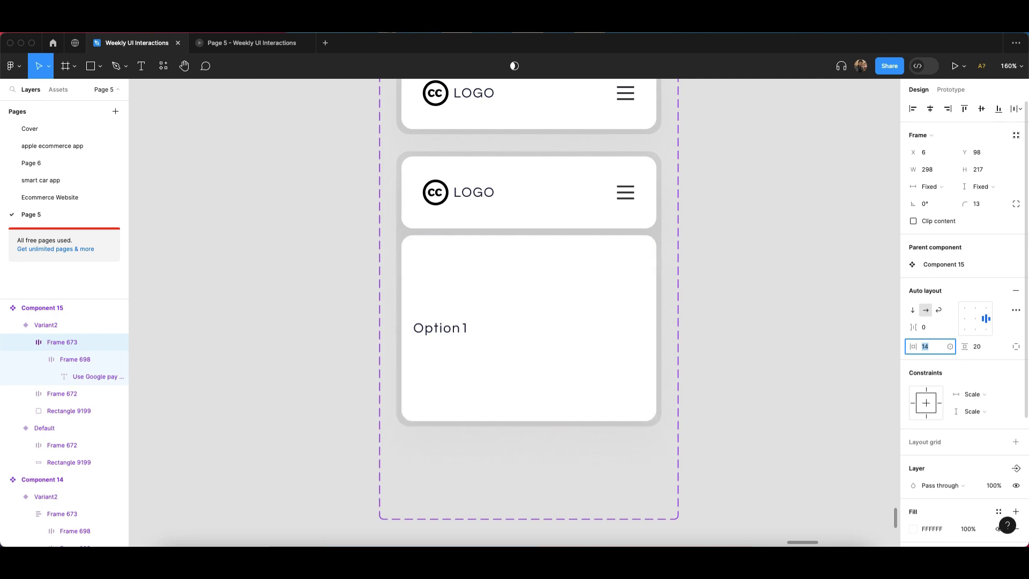
type("16")
key("Return")
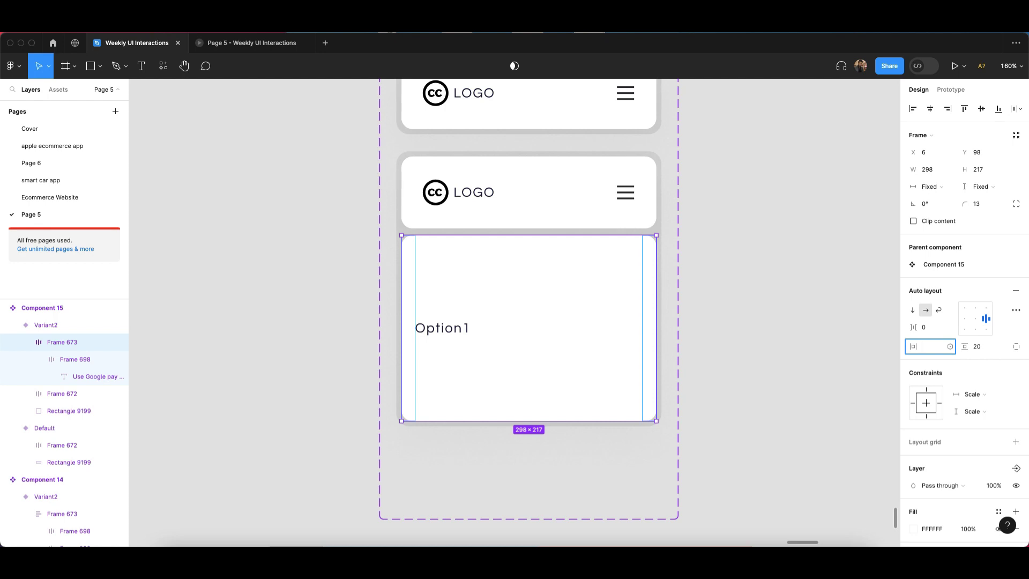
Step: Zero the panel's side padding, duplicate the Option1 row, and switch the panel to vertical auto layout
left_click(718, 336)
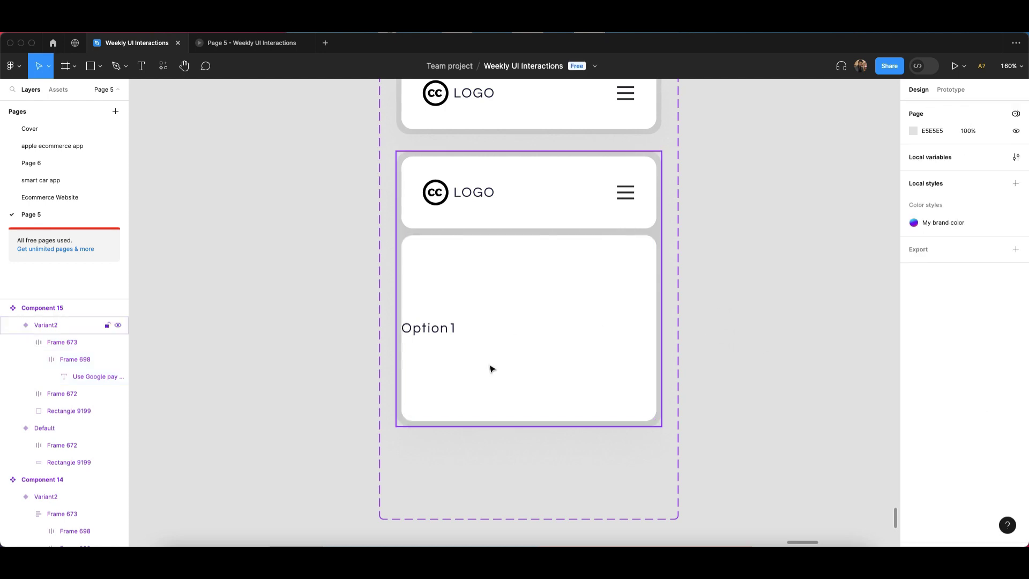
left_click(453, 336)
key("super+d")
key("super+d")
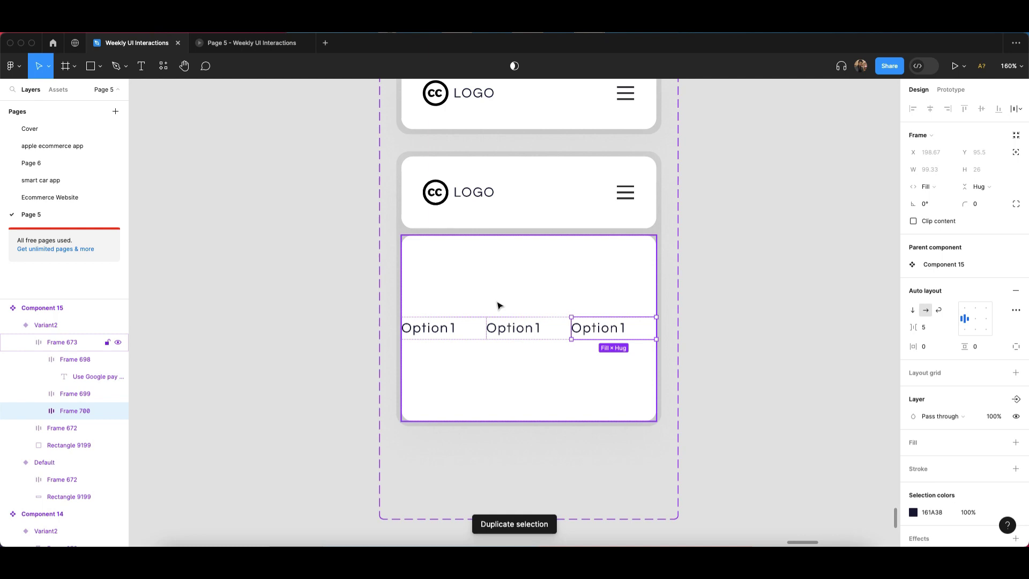
left_click(641, 271)
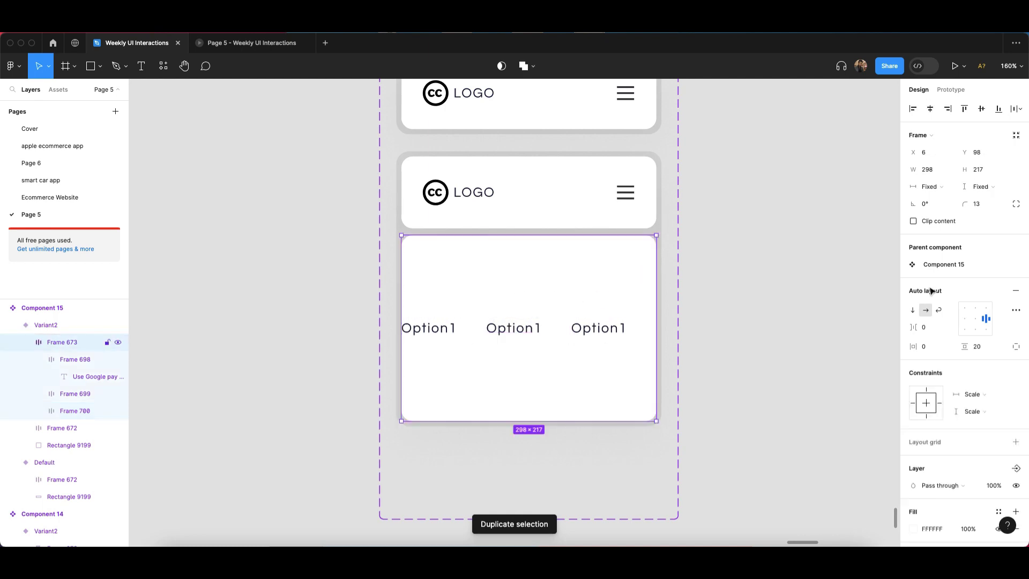
left_click(913, 310)
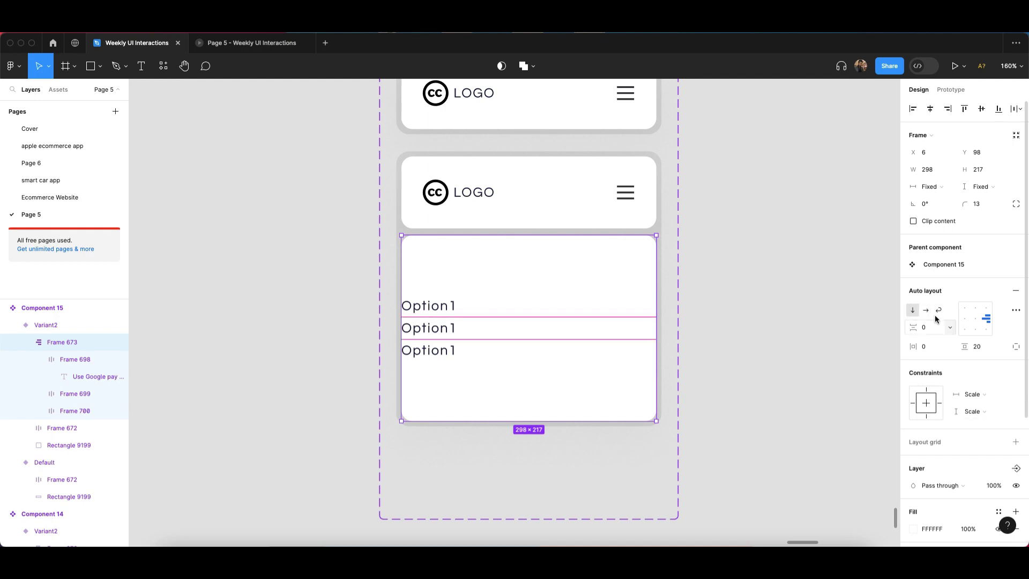
Step: Duplicate the third Option1 row twice to make five stacked rows
left_click(364, 297)
left_click(448, 360)
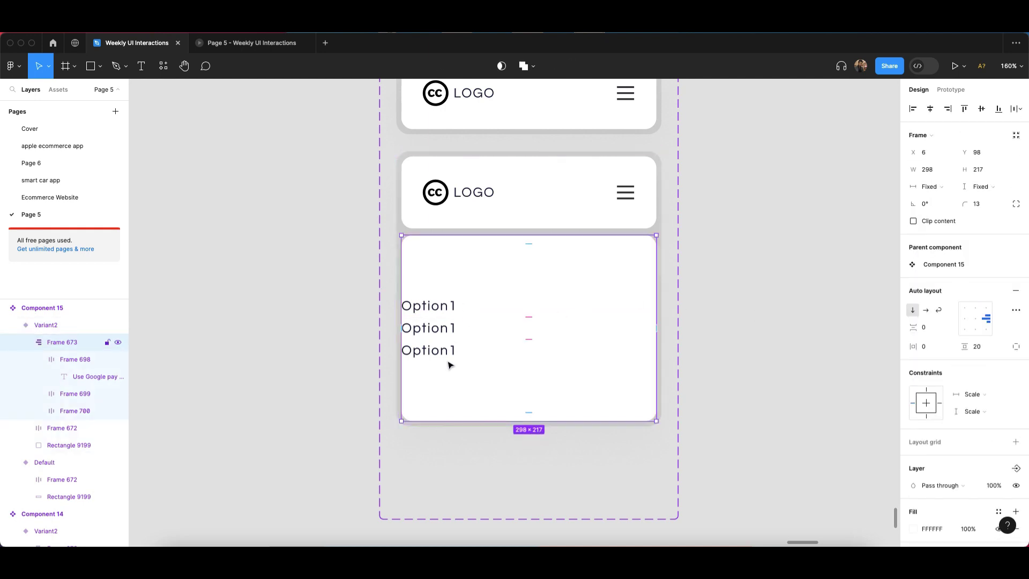
left_click(448, 353)
key("ctrl+d")
key("ctrl+d")
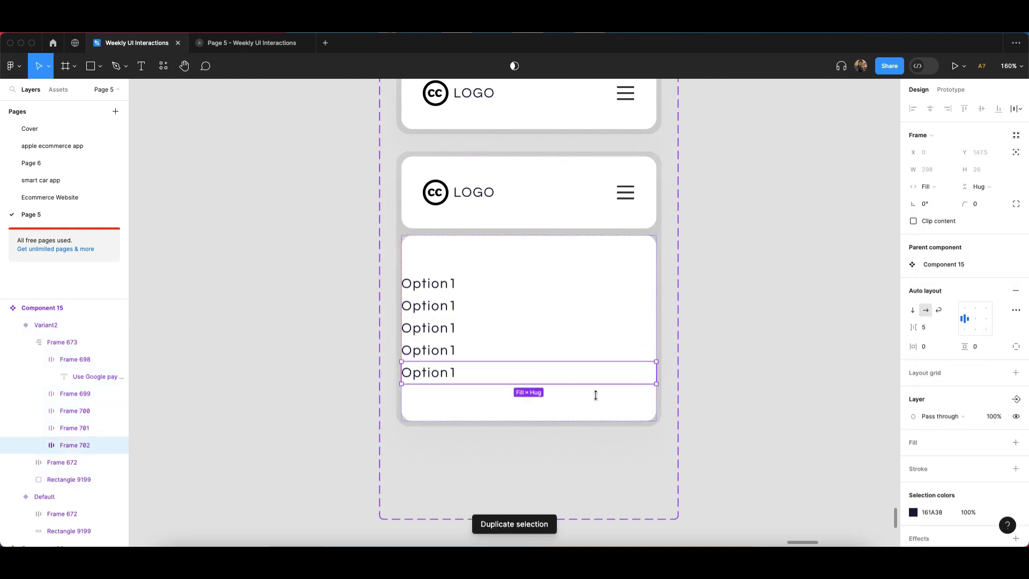
key("Escape")
left_click(471, 267)
Step: Set the auto layout gap between the Option1 rows to 10
scroll(482, 322, "up", 2)
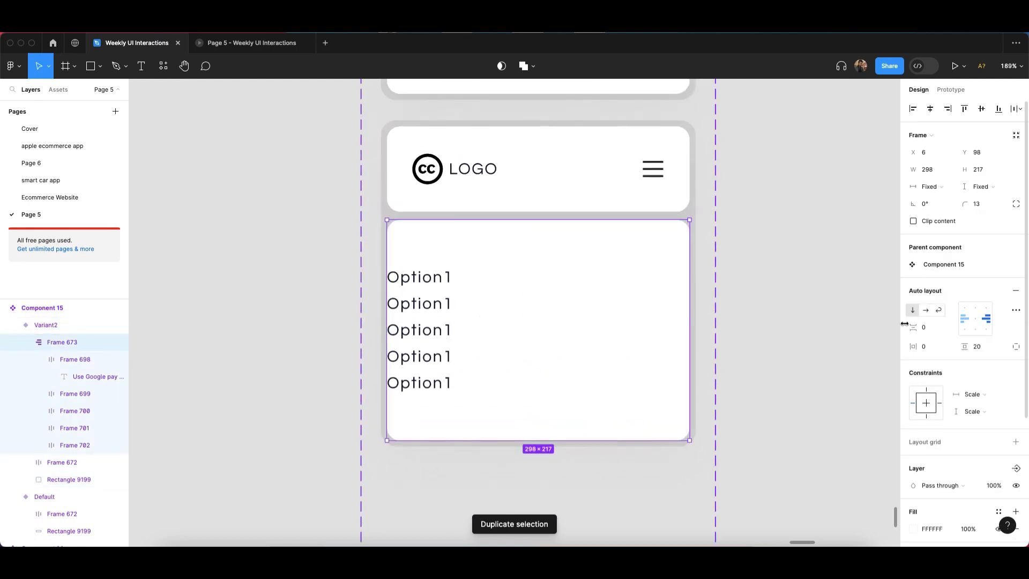
left_click(923, 327)
type("10")
key("Return")
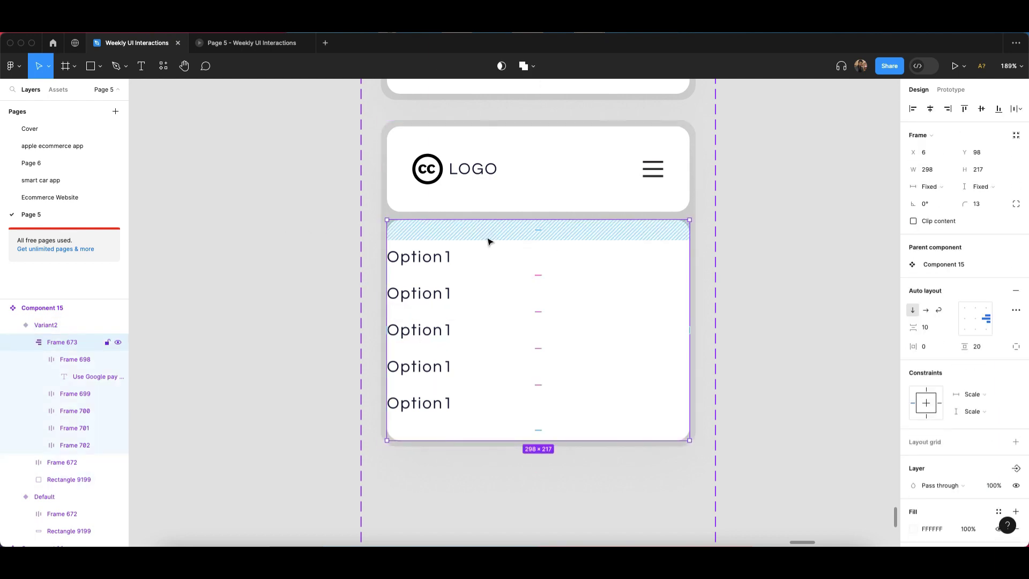
Step: Give the first, second, fourth and fifth rows horizontal padding of about 16
double_click(449, 331)
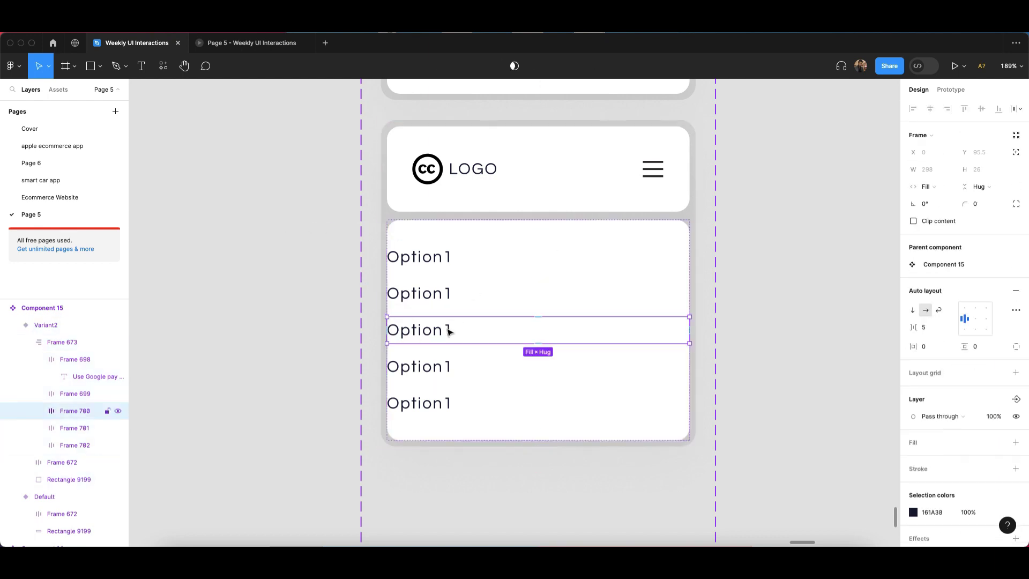
left_click(415, 301)
left_click(419, 260, "shift")
left_click(445, 372, "shift")
left_click(444, 406, "shift")
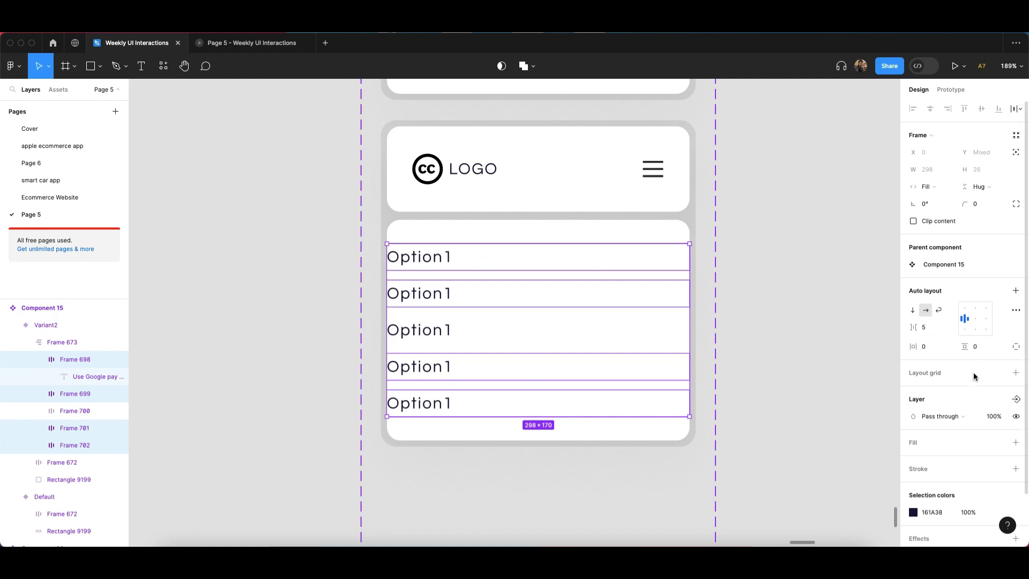
left_click(923, 345)
type("10")
key("Return")
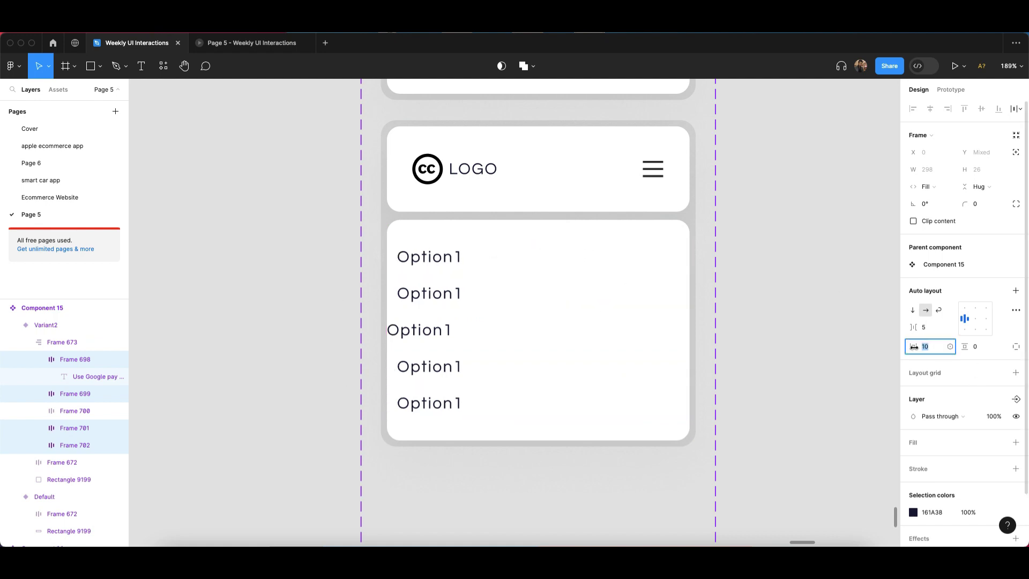
key("Up")
key("Up")
key("Up")
key("Up")
key("Up")
key("Up")
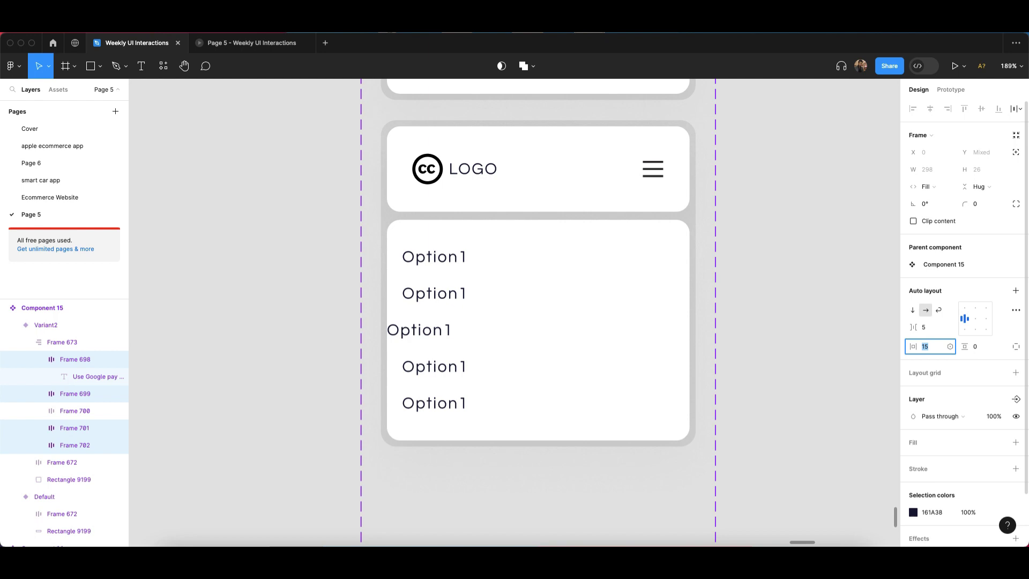
left_click(783, 345)
double_click(431, 341)
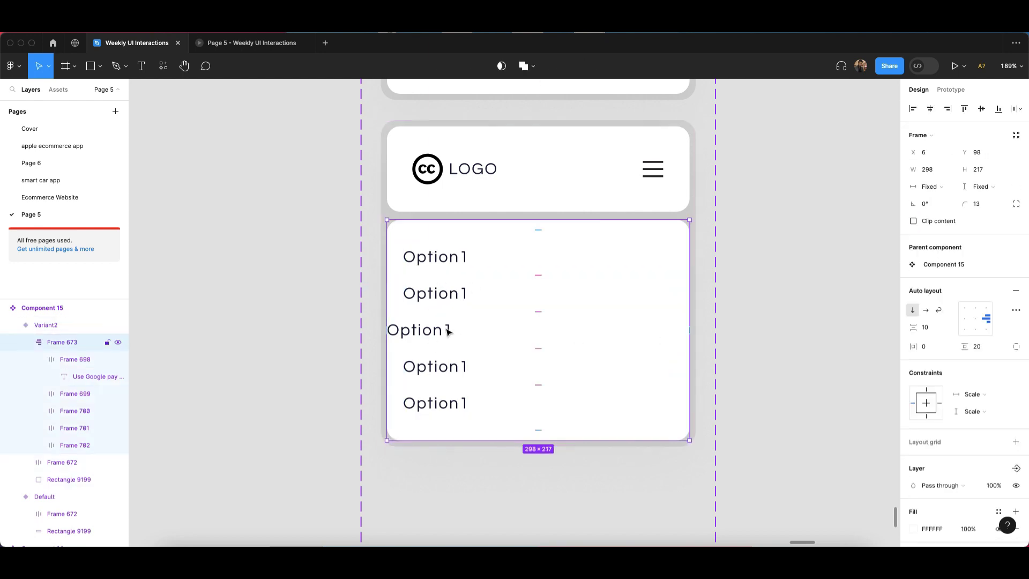
Step: Edit the middle row's number so its label reads 'Option 3'
double_click(447, 331)
double_click(448, 331)
double_click(447, 331)
left_click_drag(445, 331, 454, 331)
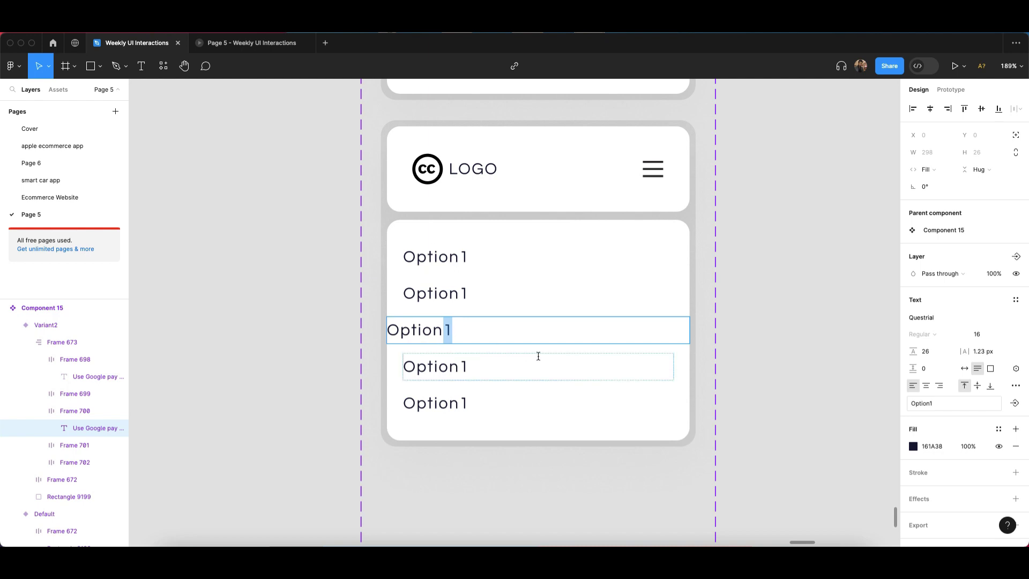
type("3 23")
key("Escape")
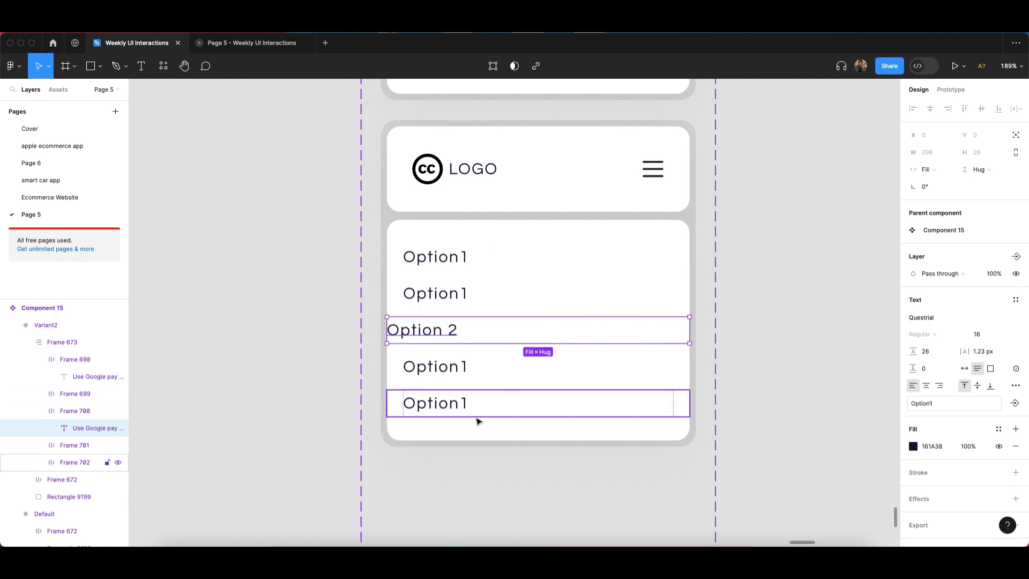
double_click(450, 330)
double_click(453, 330)
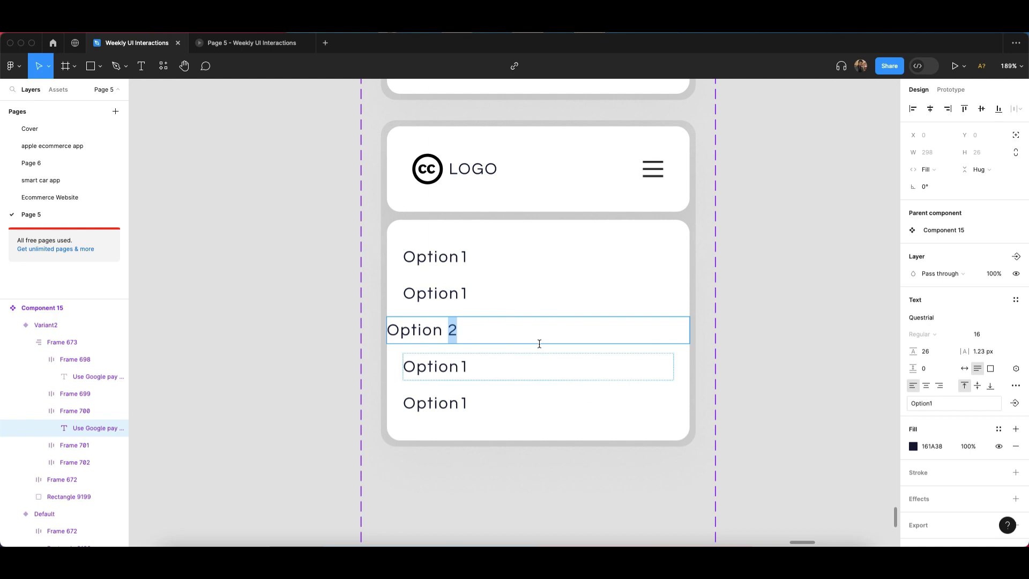
key("Escape")
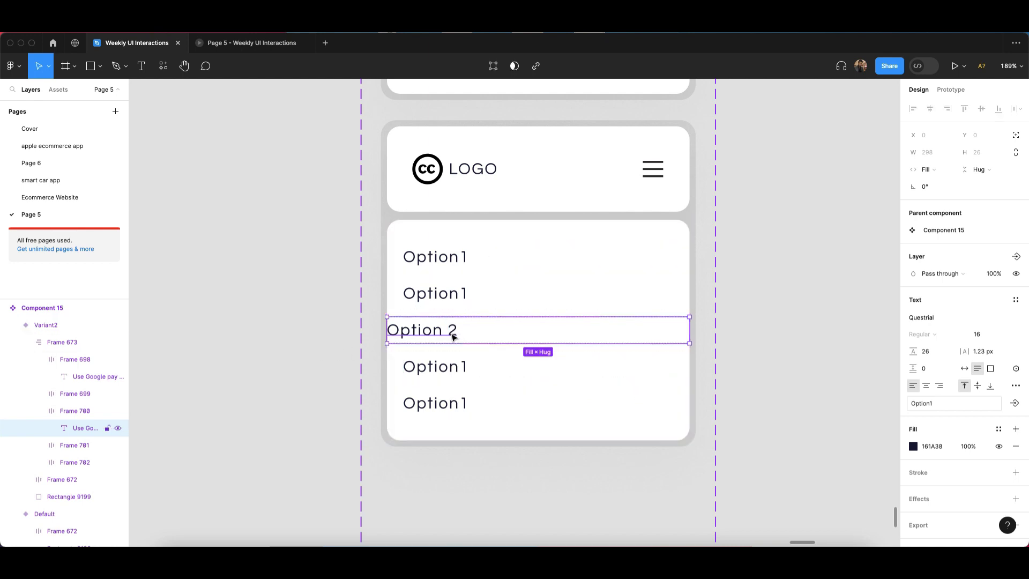
double_click(452, 329)
left_click_drag(452, 329, 463, 327)
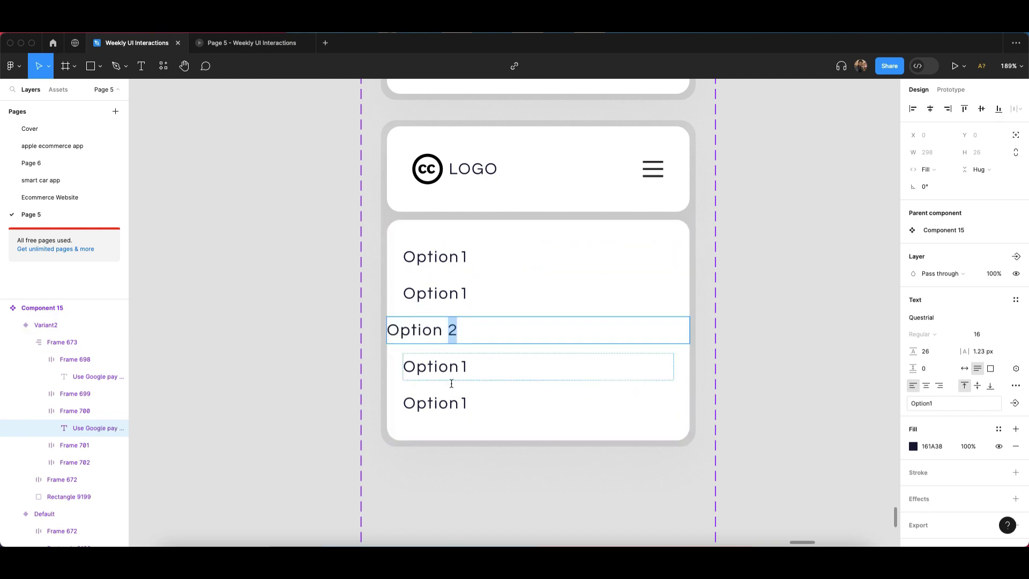
scroll(487, 400, "down", 2)
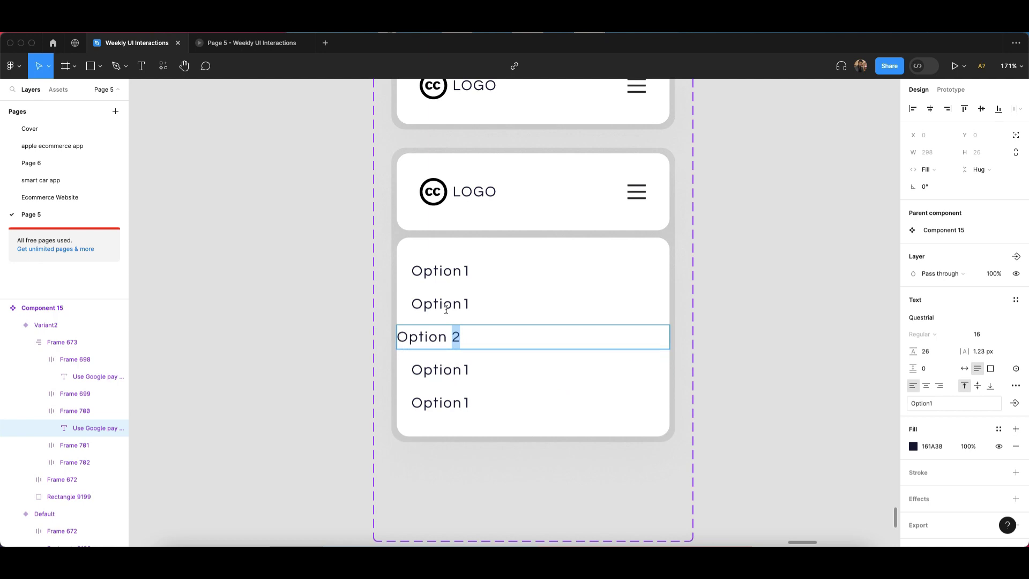
scroll(465, 335, "up", 1)
scroll(464, 336, "up", 2)
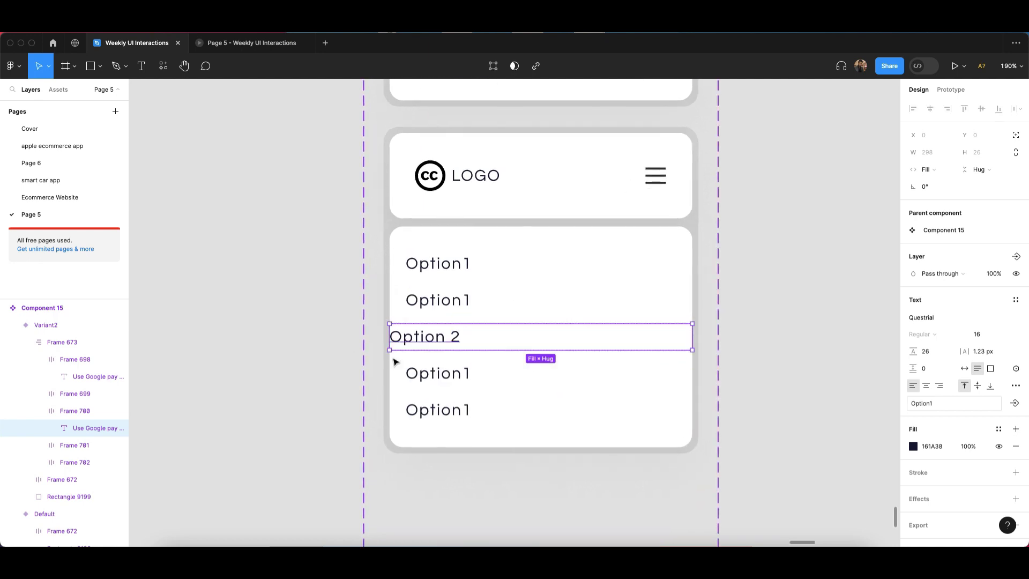
type("3")
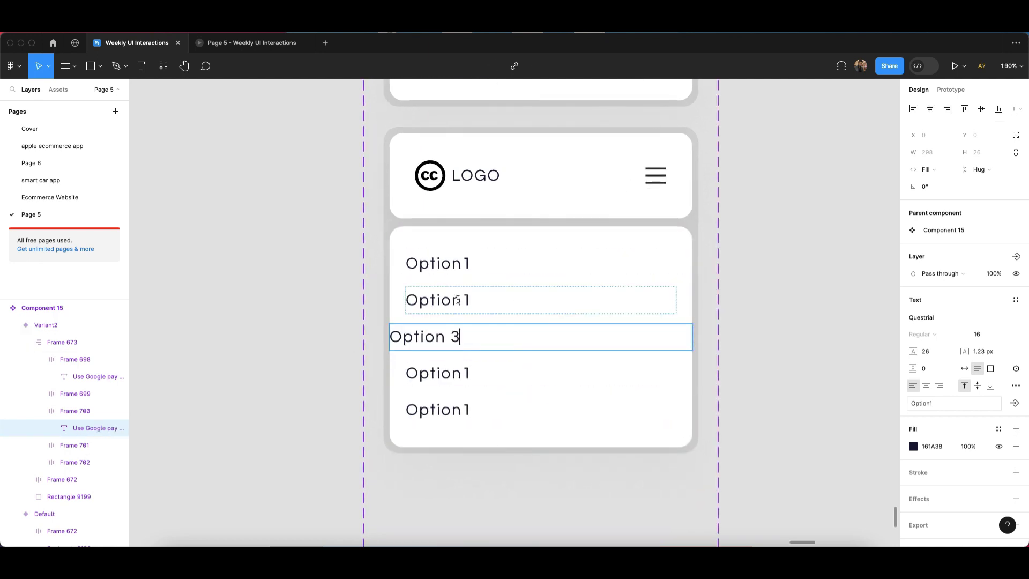
Step: Renumber the second, fourth and fifth rows to Option2, Option 4 and Option 5
double_click(470, 297)
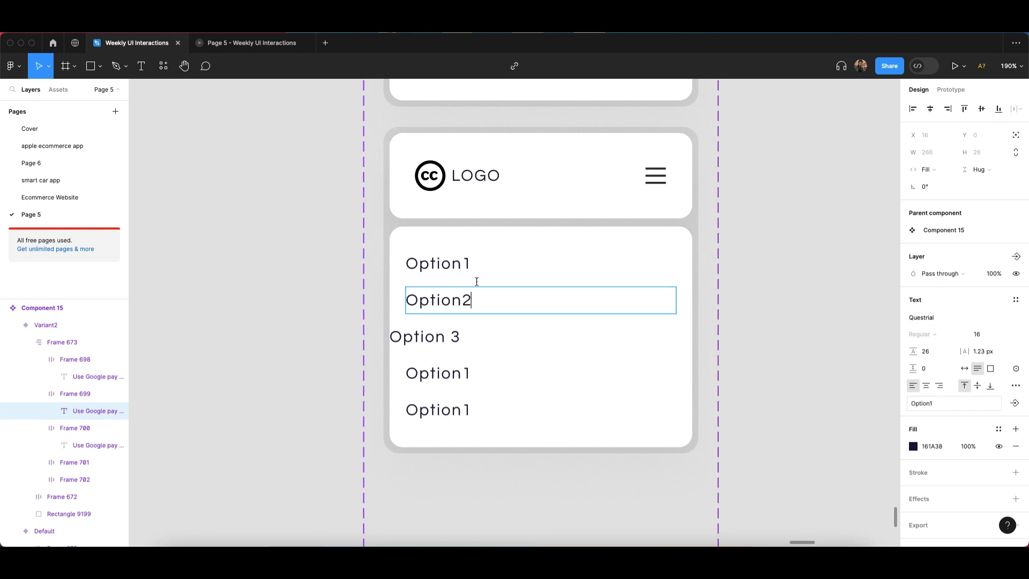
double_click(464, 369)
type("3")
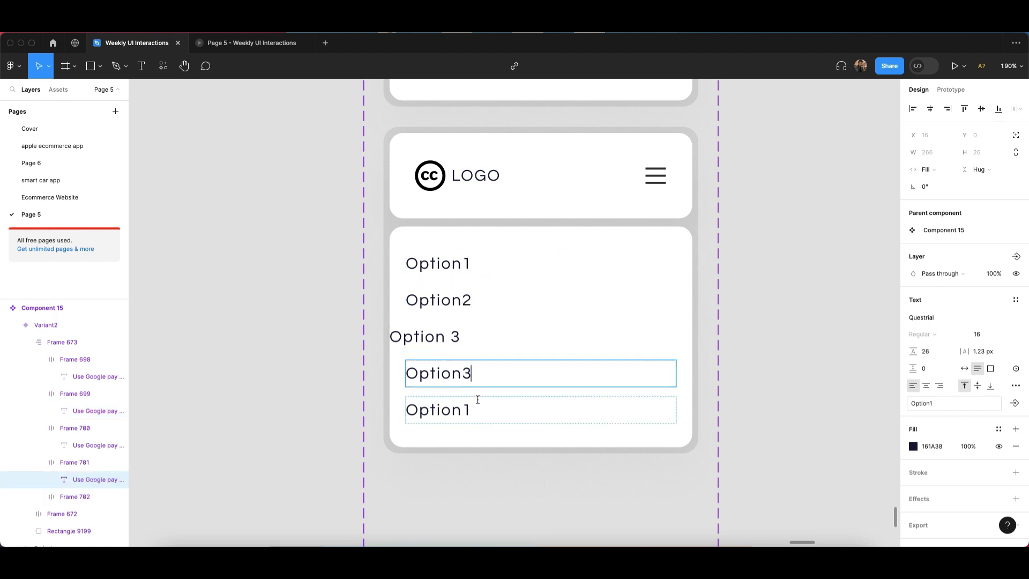
left_click(471, 412)
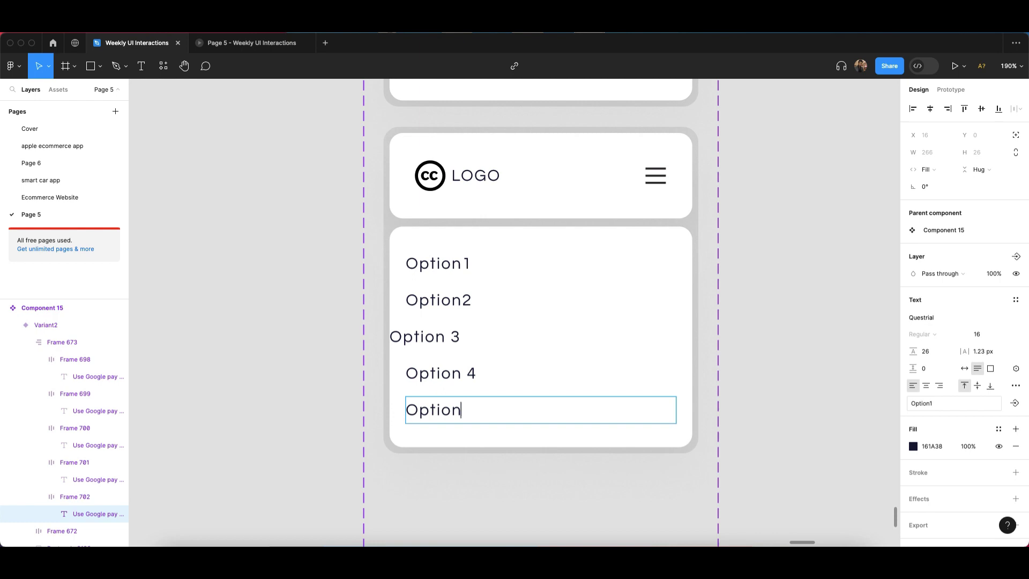
type("5")
left_click(278, 337)
double_click(463, 414)
left_click(463, 412)
left_click(271, 335)
double_click(421, 339)
left_click(421, 338)
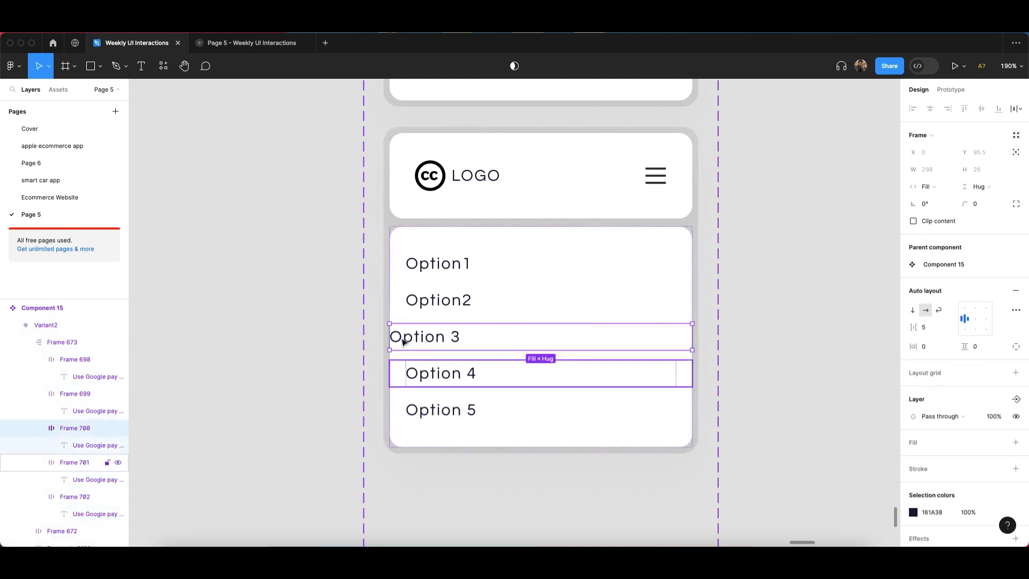
Step: Add a 1 px black stroke to the Option 3 row, applied to its left side only
scroll(435, 339, "up", 1)
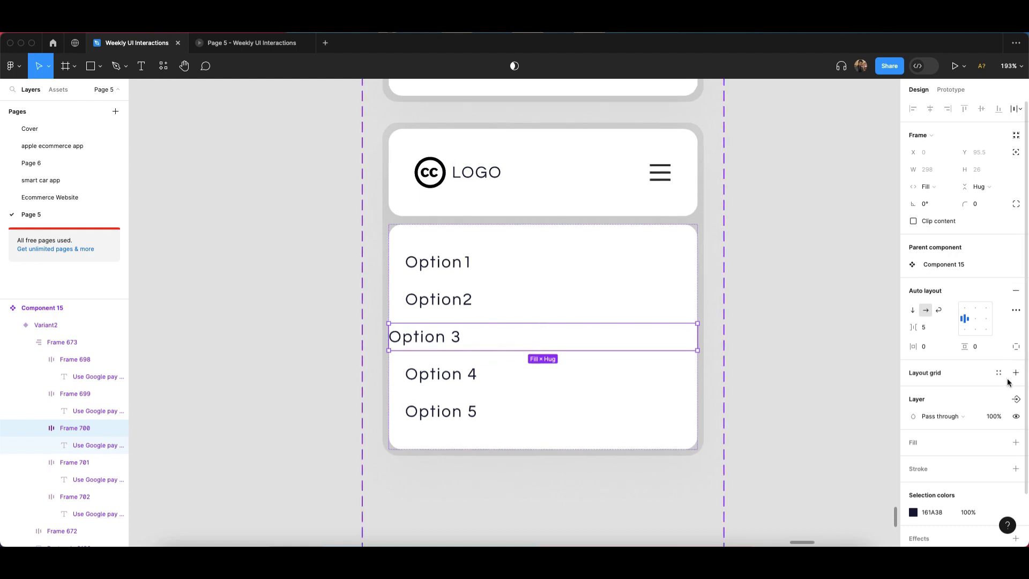
scroll(954, 356, "down", 1)
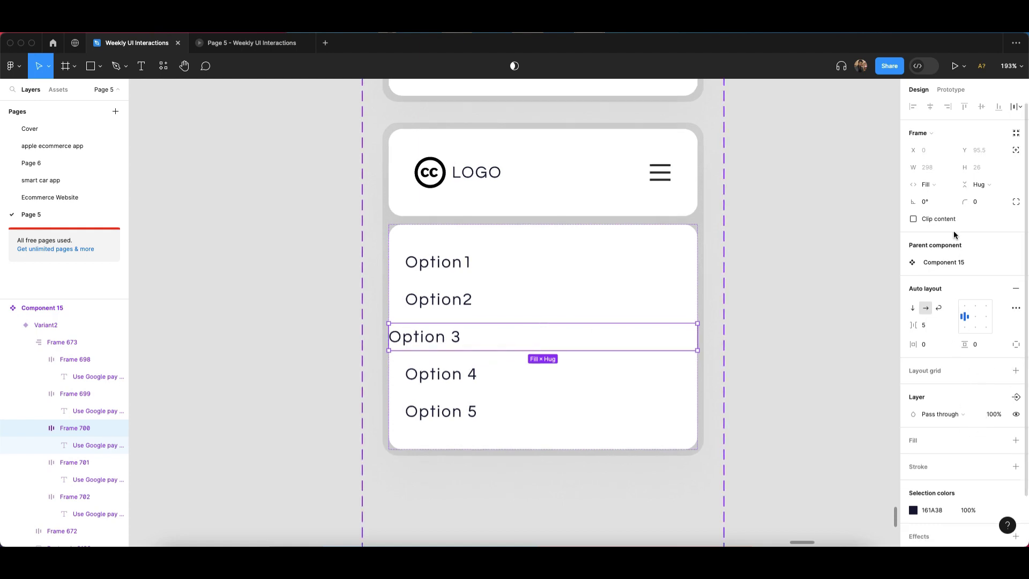
scroll(983, 367, "down", 3)
left_click(971, 408)
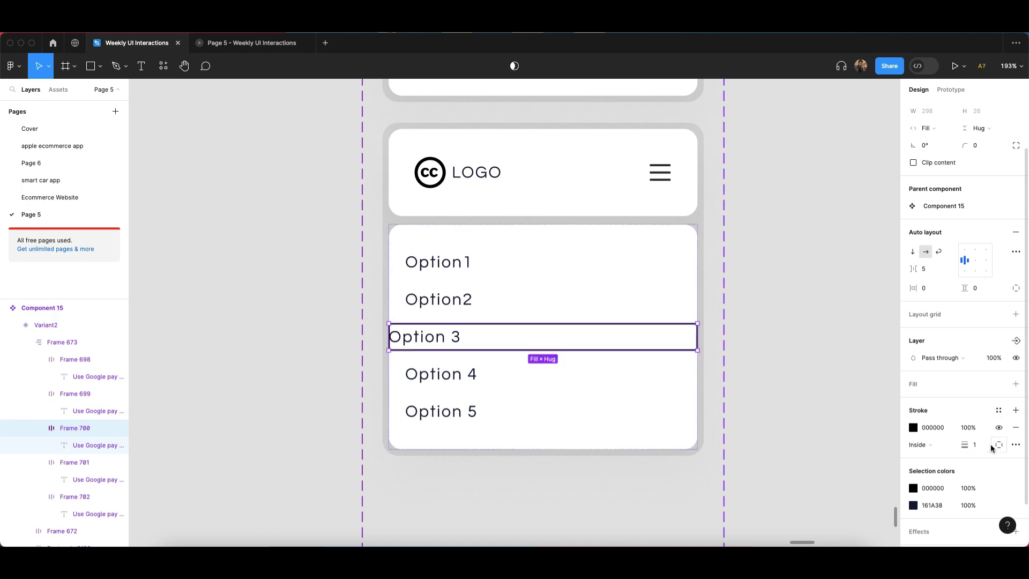
scroll(997, 461, "down", 1)
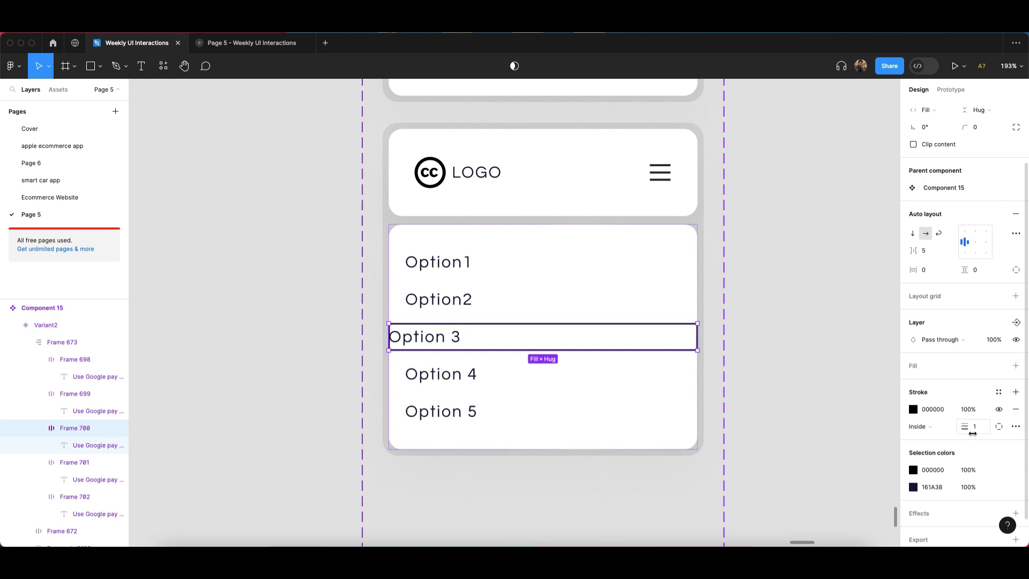
left_click(999, 427)
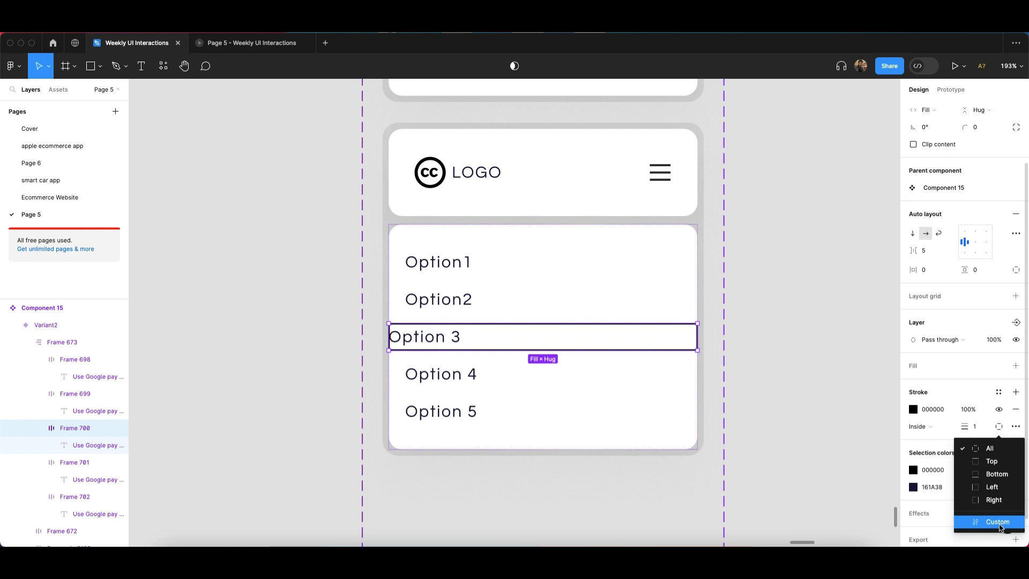
left_click(999, 486)
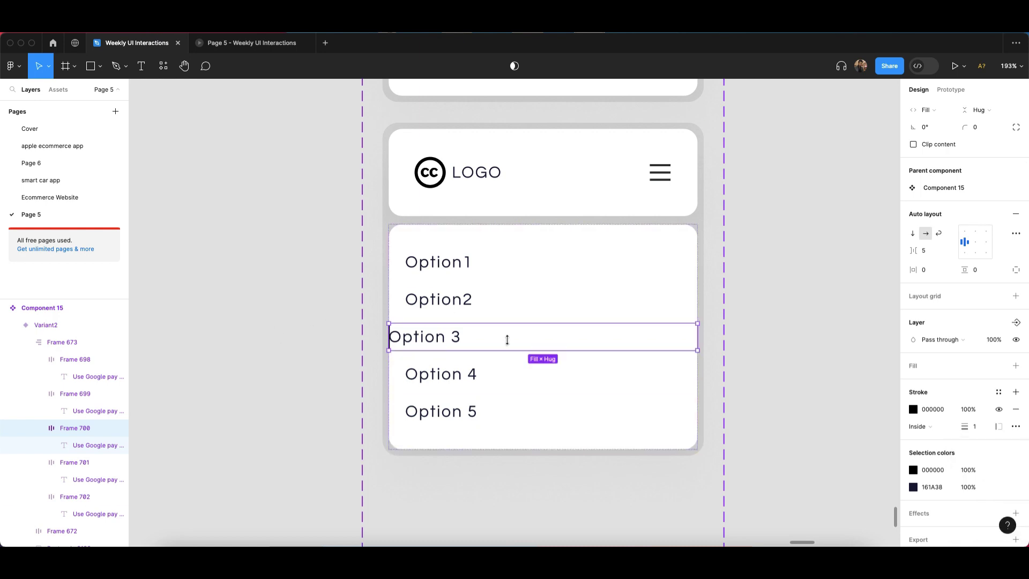
left_click(379, 352)
scroll(384, 293, "up", 5)
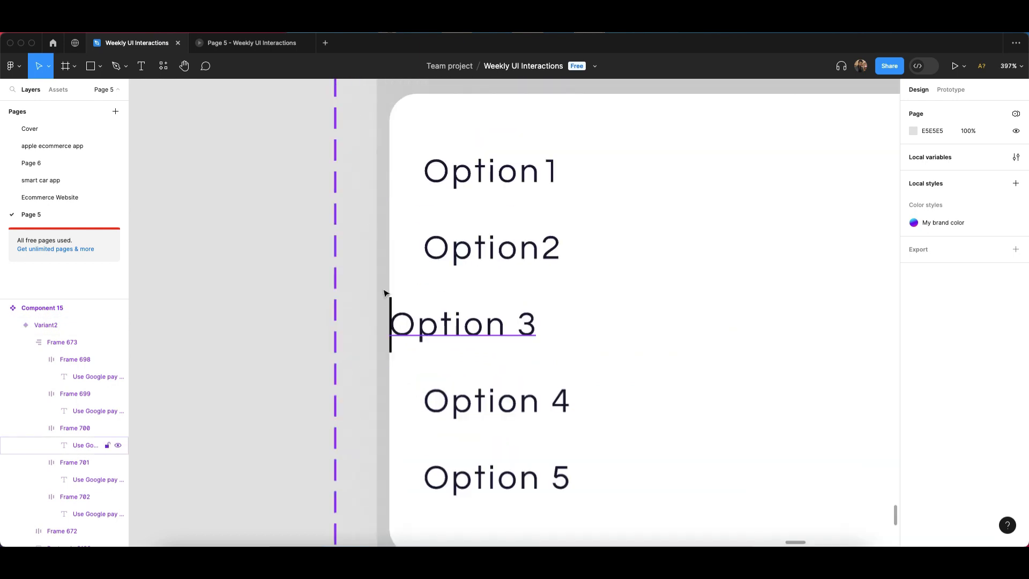
double_click(460, 316)
double_click(461, 316)
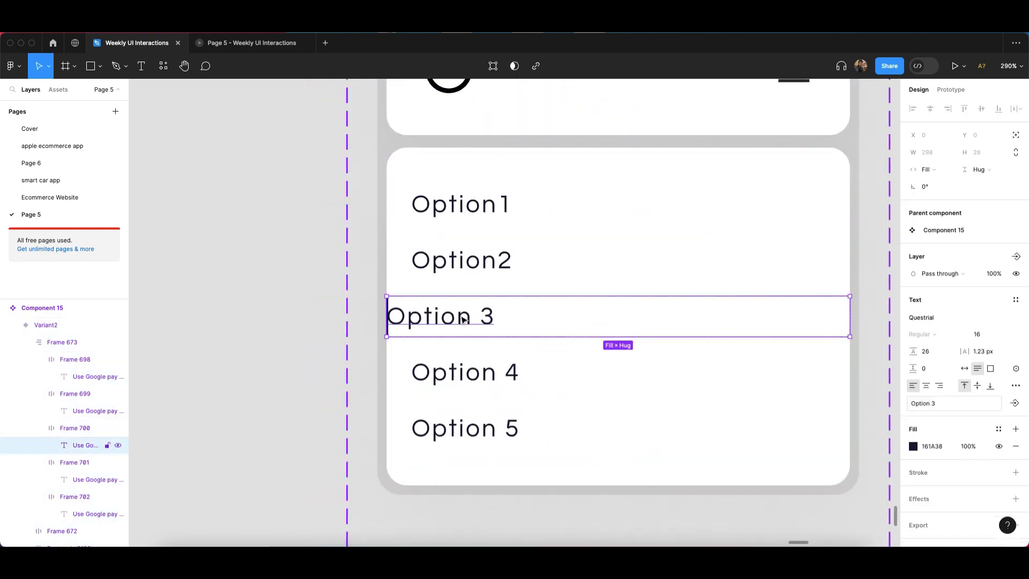
Step: Set the Option 3 row's horizontal padding to 16
left_click(344, 258)
double_click(455, 311)
left_click(454, 312)
scroll(454, 312, "down", 2)
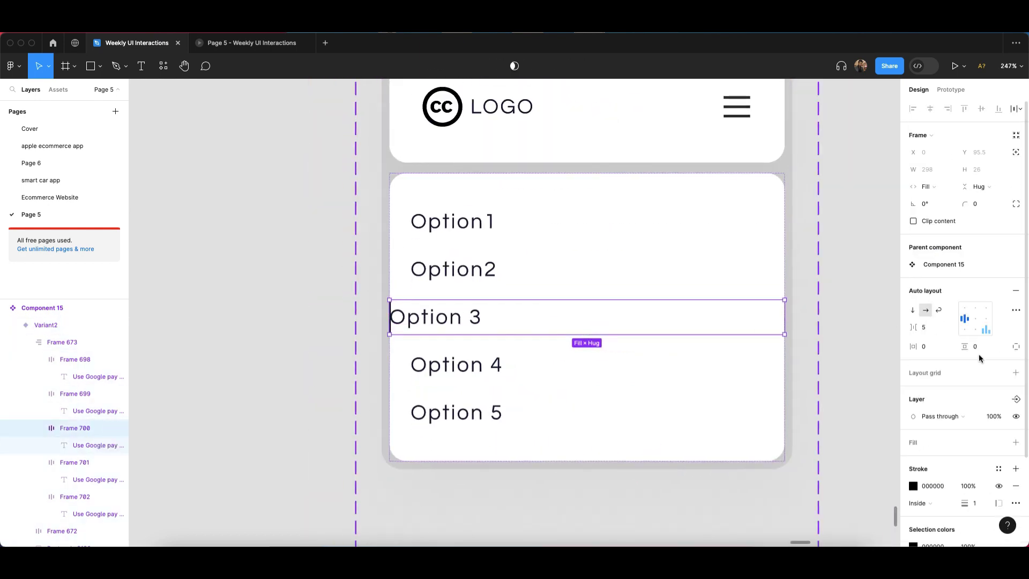
left_click(925, 346)
type("16")
key("Return")
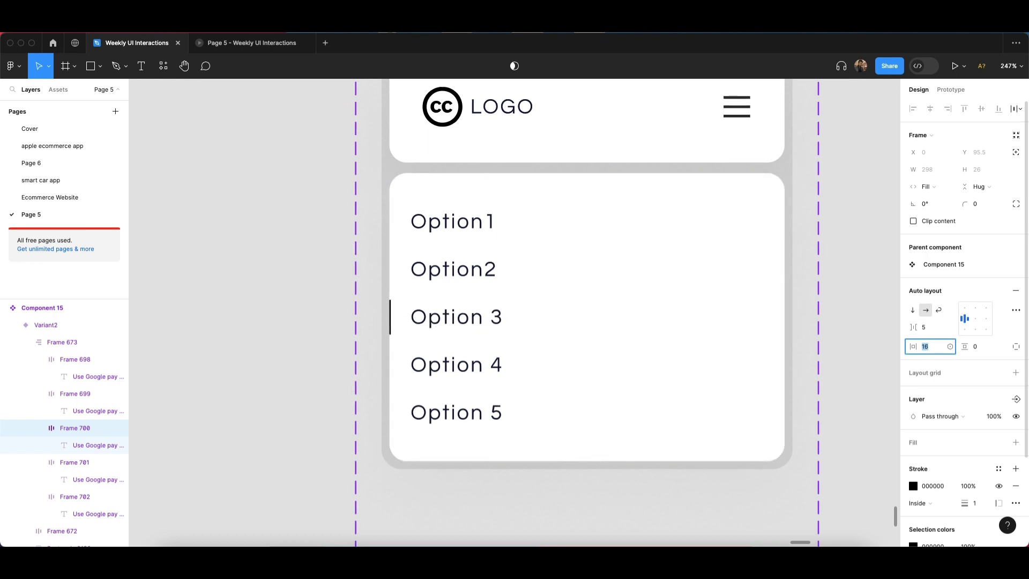
Step: Thicken the Option 3 left stroke to 3 px and make it blue
left_click(327, 285)
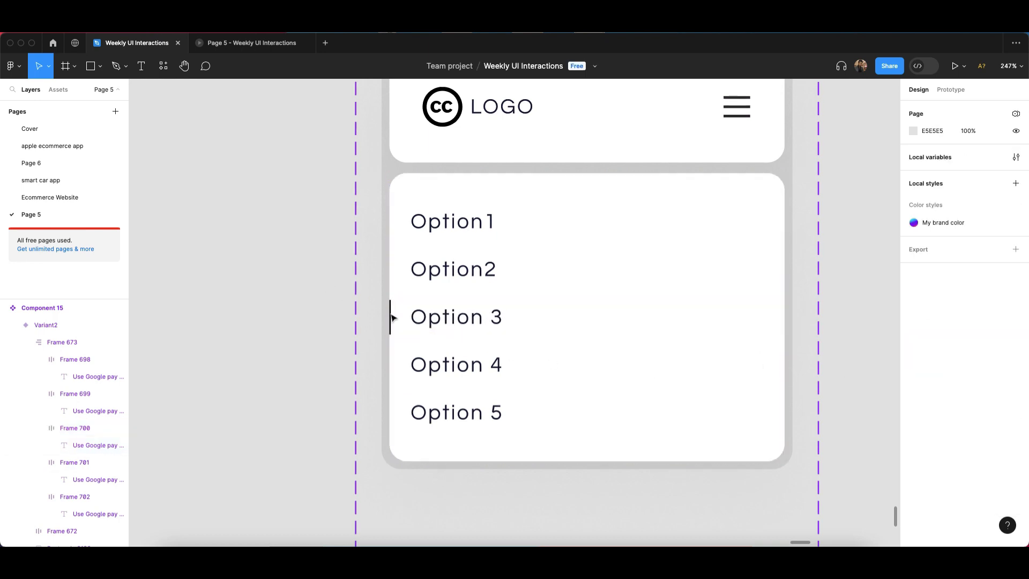
left_click(435, 312, "super")
left_click(332, 341)
triple_click(577, 317)
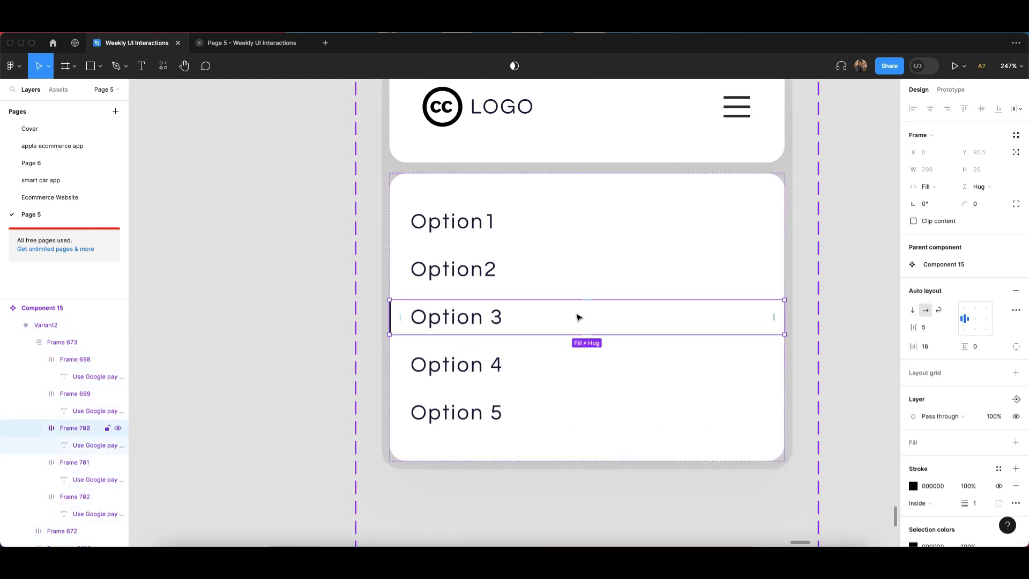
scroll(999, 459, "down", 3)
type("2")
key("Return")
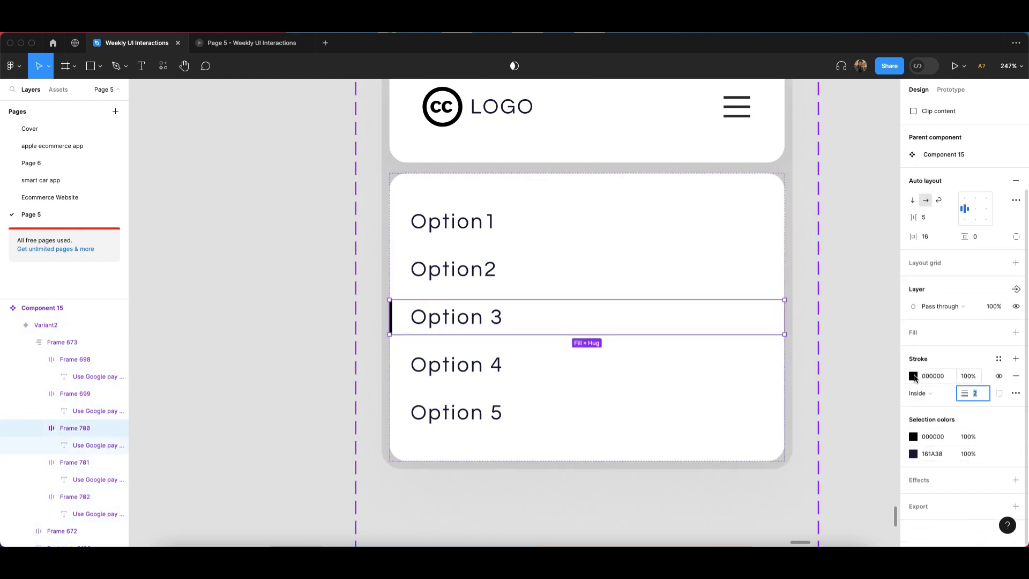
key("Up")
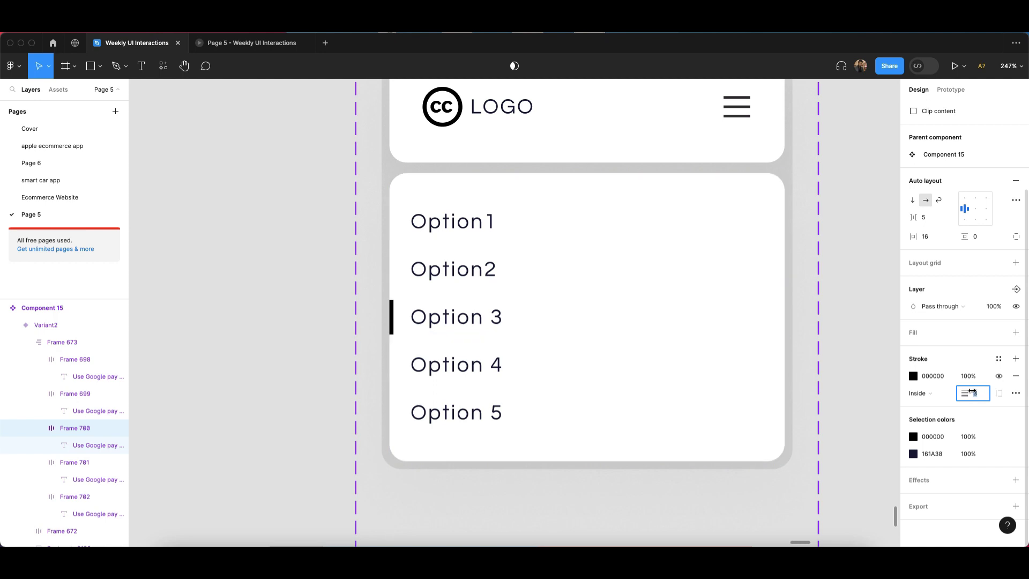
left_click(912, 376)
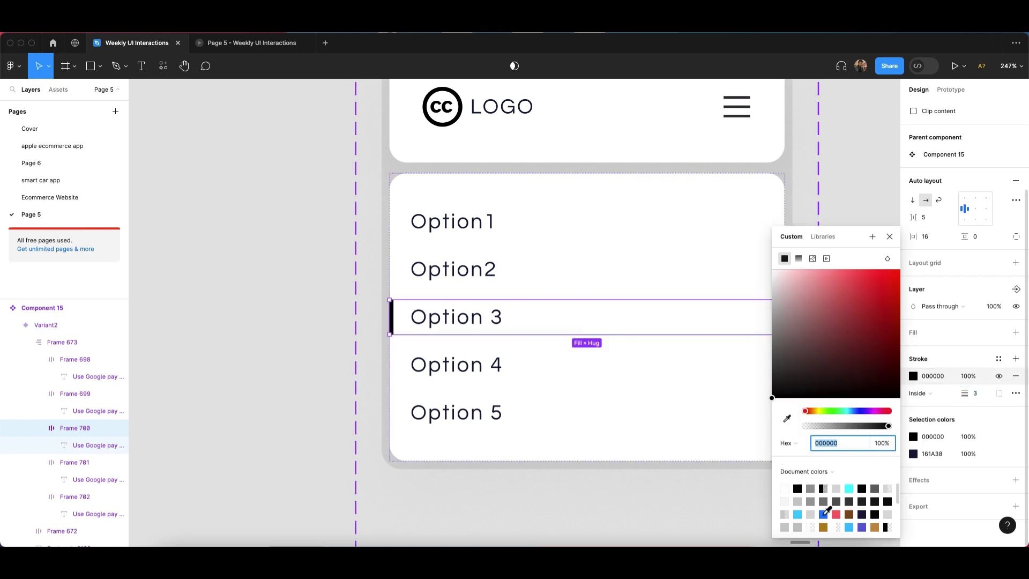
left_click(823, 515)
Step: Colour the Option 3 label text blue (007AFF)
left_click(480, 317, "super")
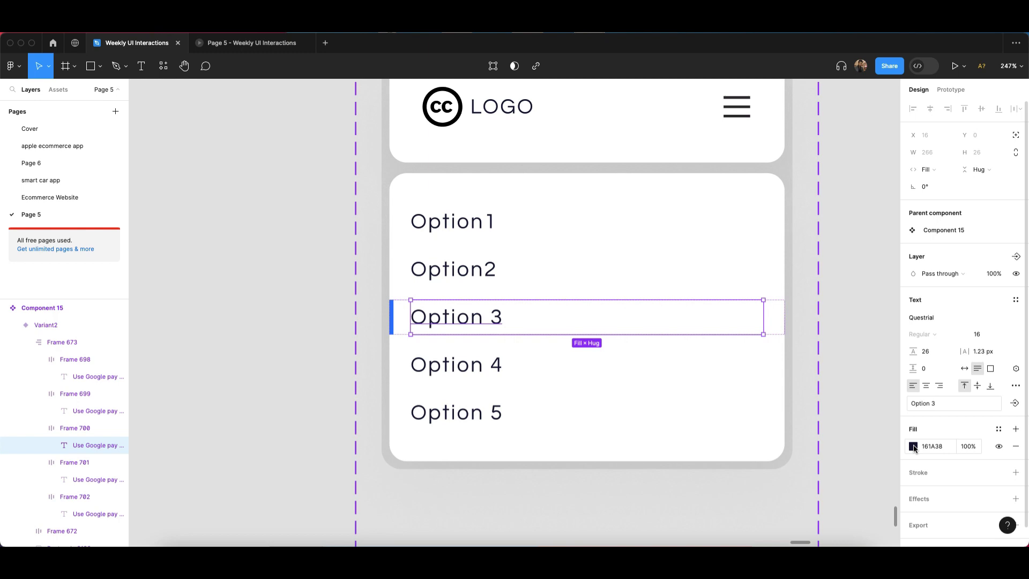
left_click(914, 447)
left_click(825, 513)
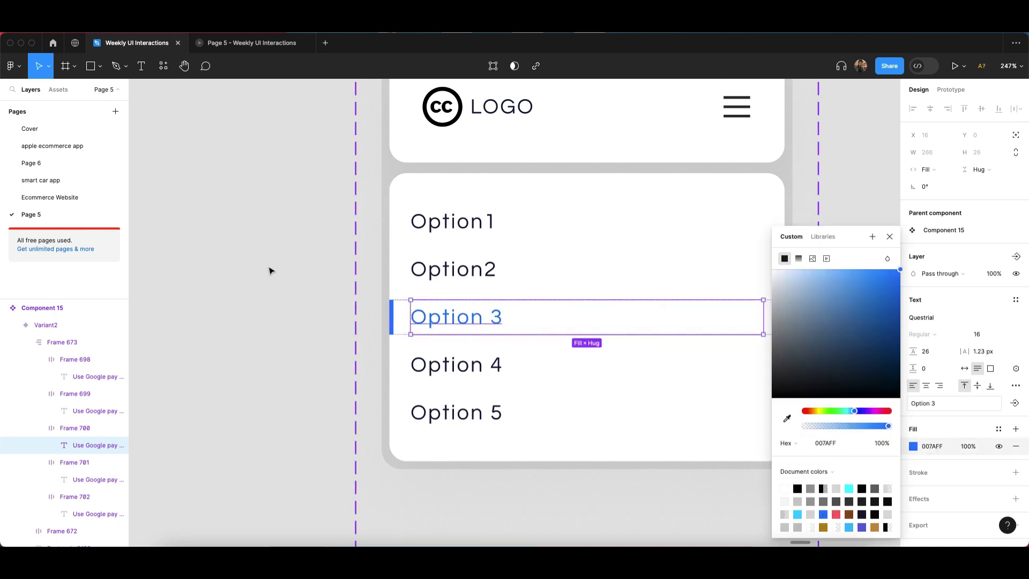
key("Escape")
left_click(480, 326)
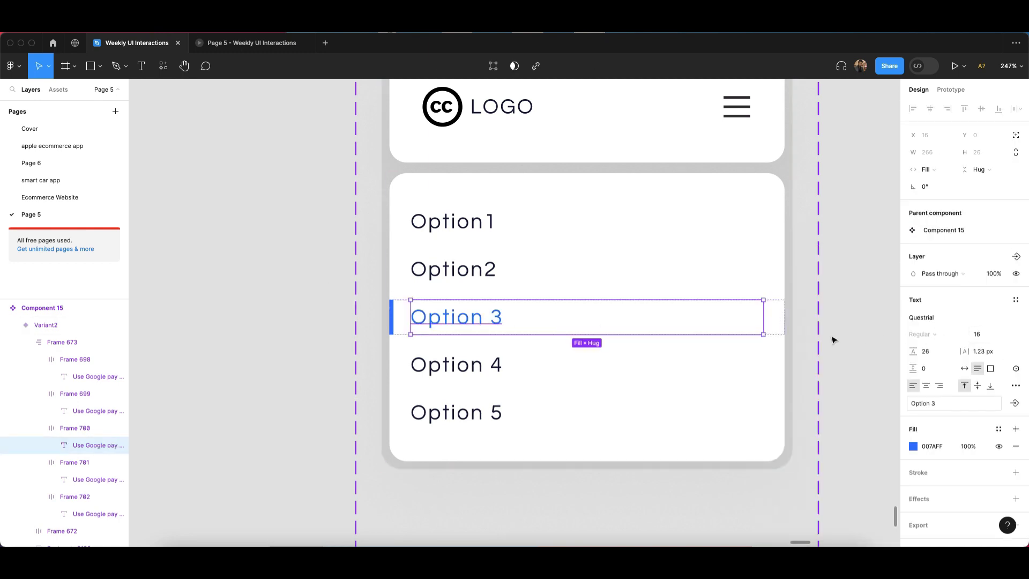
scroll(395, 387, "down", 5)
left_click(307, 338)
scroll(380, 298, "up", 2)
scroll(380, 297, "down", 3)
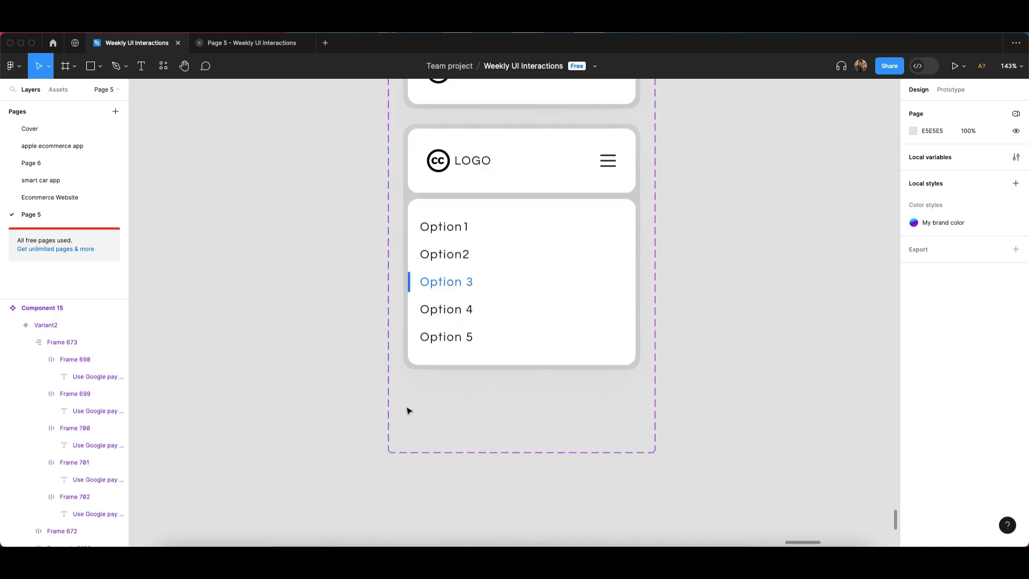
Step: Pull the navbar component set's bottom edge up to tighten it
left_click(480, 447)
left_click_drag(520, 452, 524, 397)
left_click(744, 409)
scroll(744, 409, "up", 3)
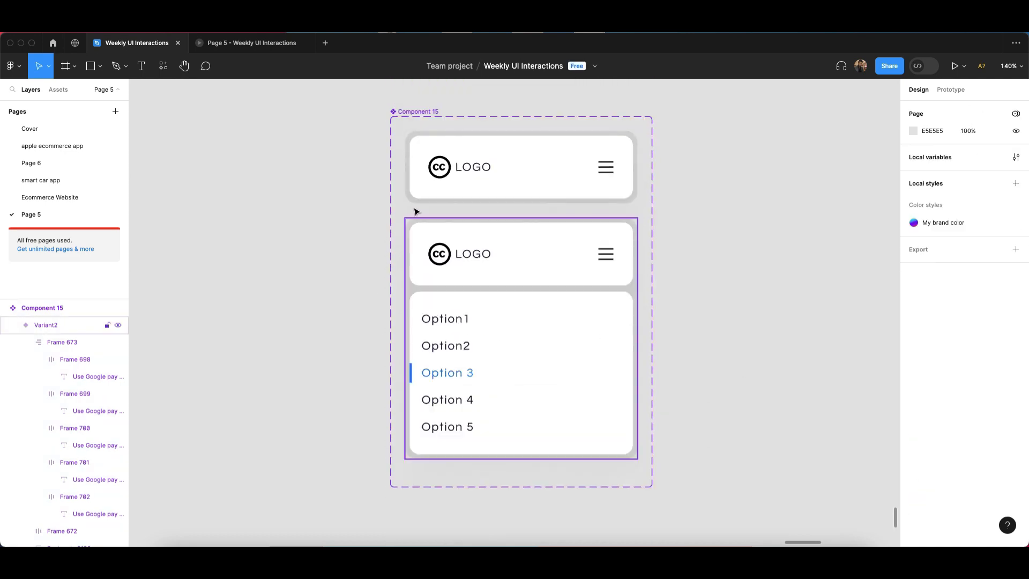
left_click(404, 115)
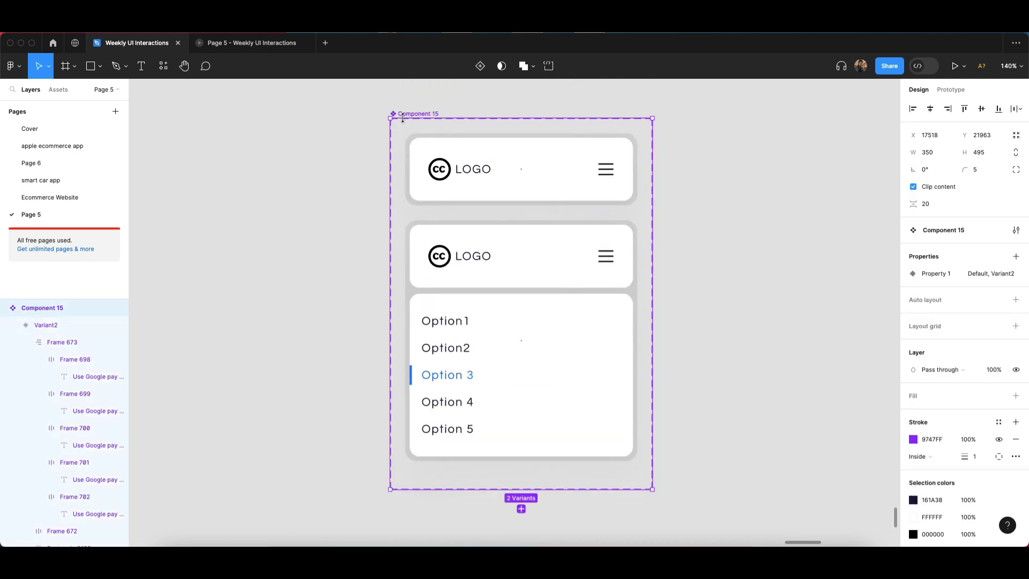
Step: Select the Default variant's hamburger icon in Prototype mode
left_click(618, 173)
double_click(609, 175)
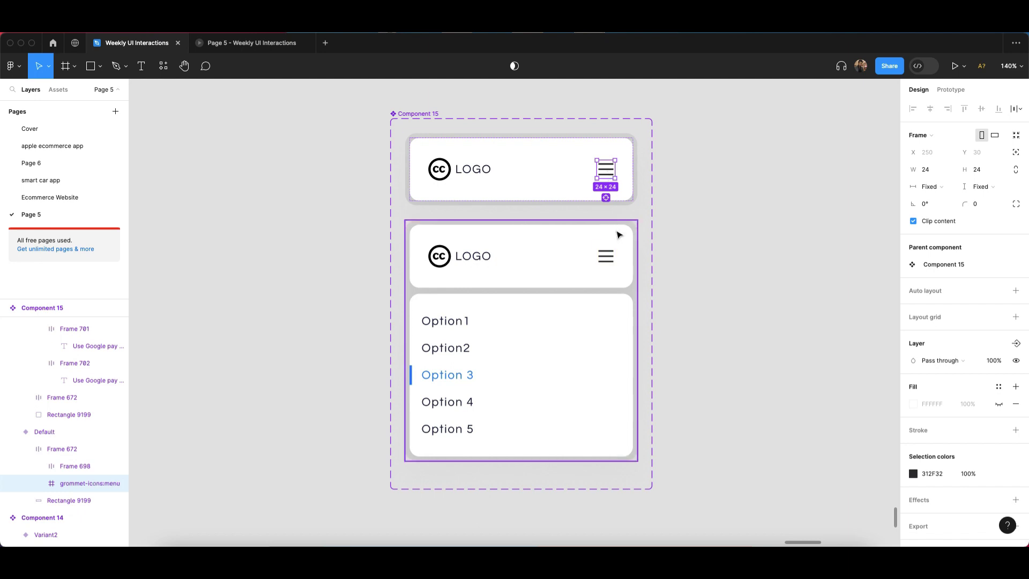
left_click(686, 193)
left_click(609, 173)
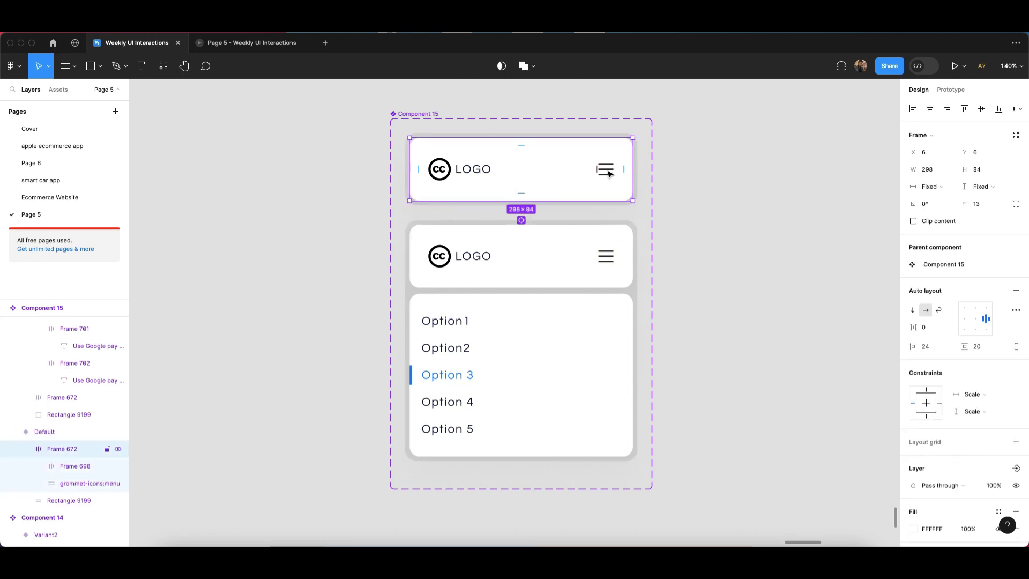
left_click(610, 173)
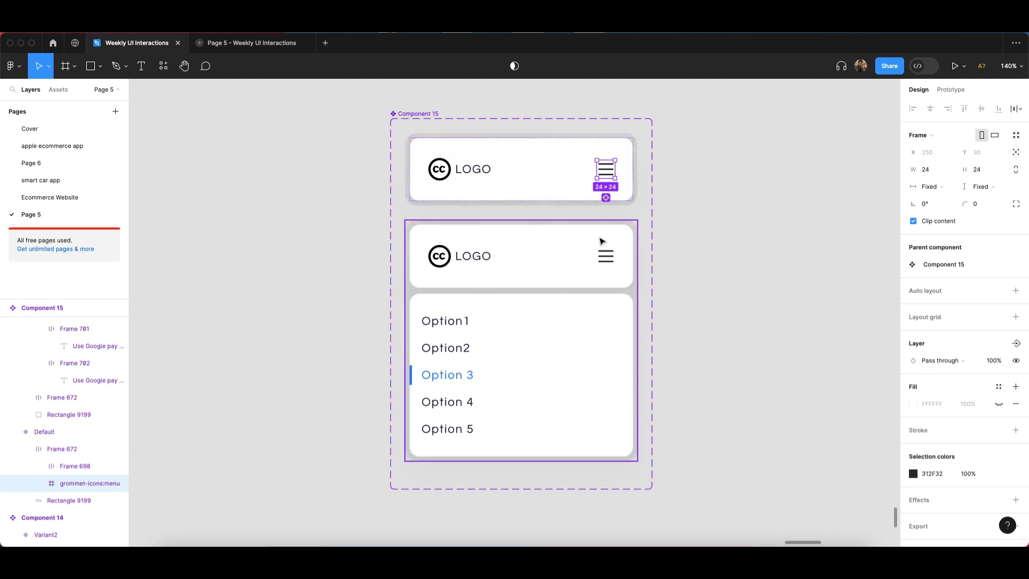
left_click(667, 207)
left_click(562, 189)
left_click(945, 91)
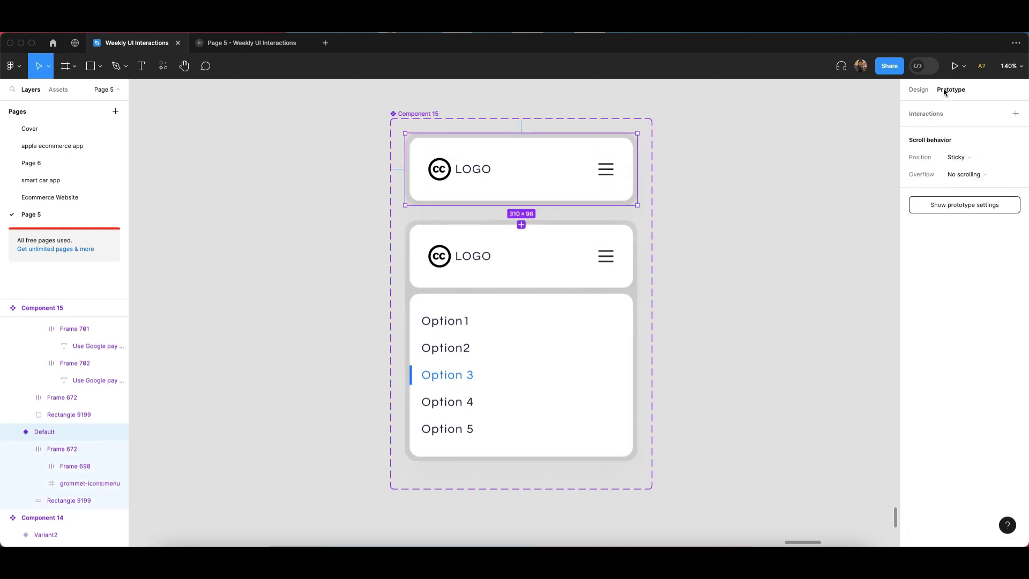
left_click(597, 168)
left_click(600, 168)
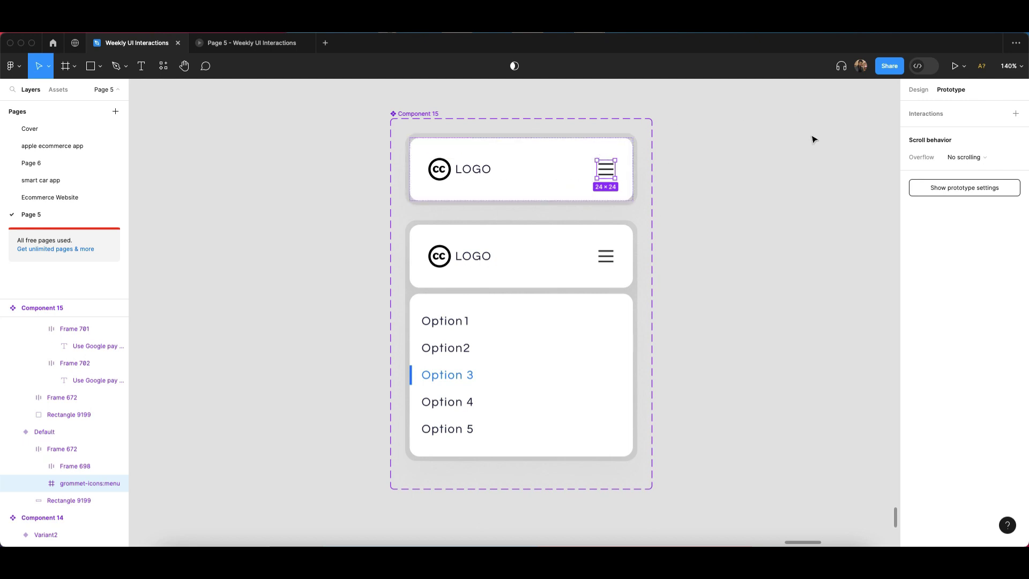
Step: Link the hamburger icon to Variant2 with an On click Smart animate interaction
left_click_drag(615, 170, 683, 215)
scroll(521, 164, "up", 3)
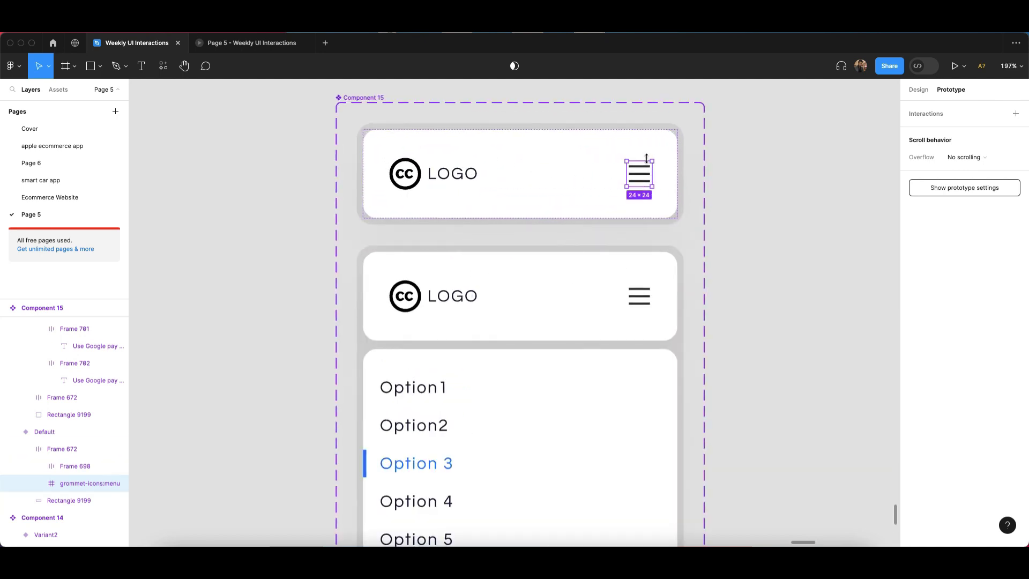
left_click_drag(652, 176, 497, 269)
scroll(502, 179, "down", 1)
scroll(508, 284, "down", 1)
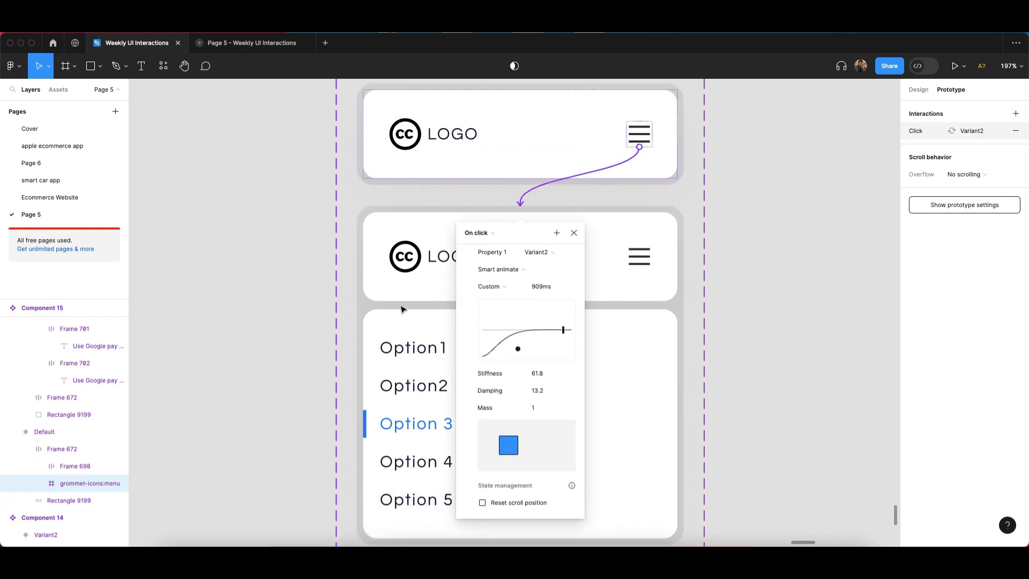
scroll(402, 308, "up", 2)
scroll(511, 351, "up", 1)
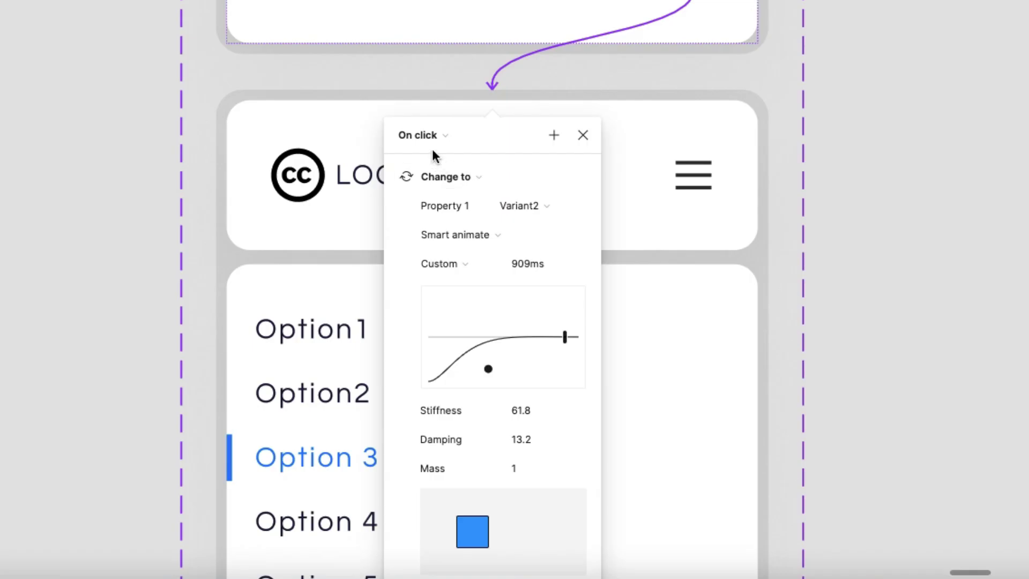
Step: Keep the trigger as On click and the transition as Smart animate after trying While hovering
left_click(483, 284)
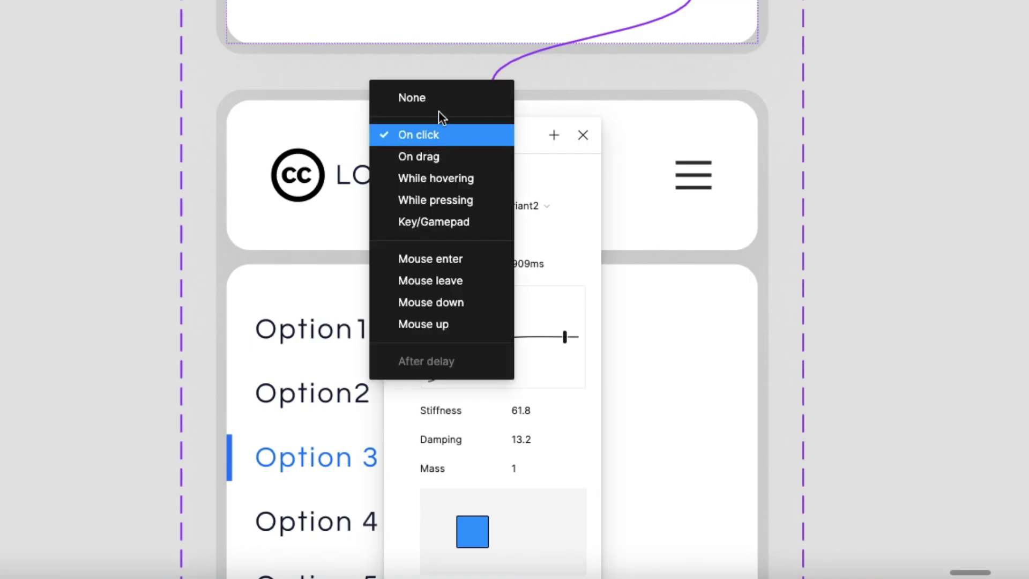
left_click(496, 305)
left_click(448, 135)
left_click(448, 90)
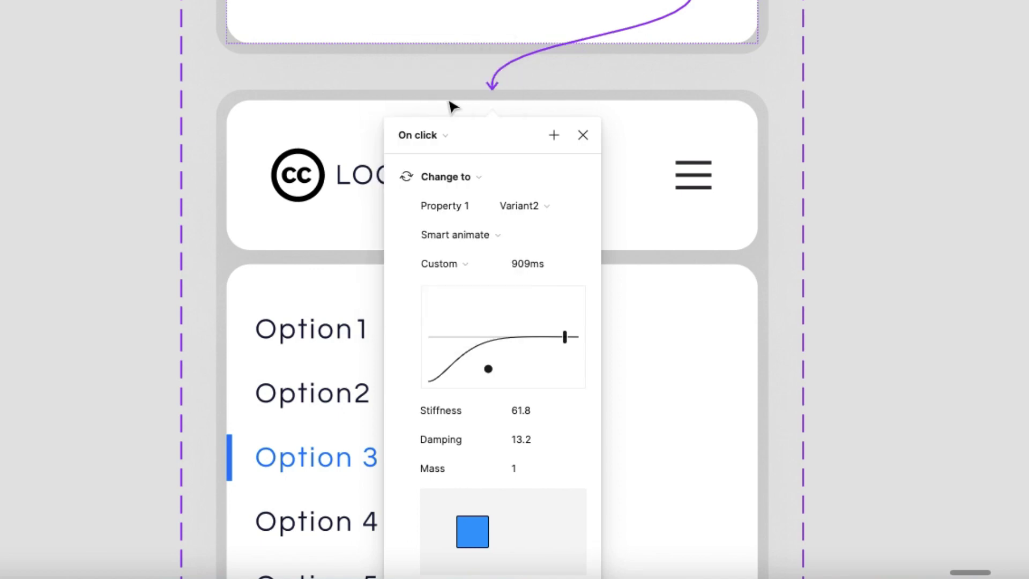
left_click(434, 137)
left_click(437, 139)
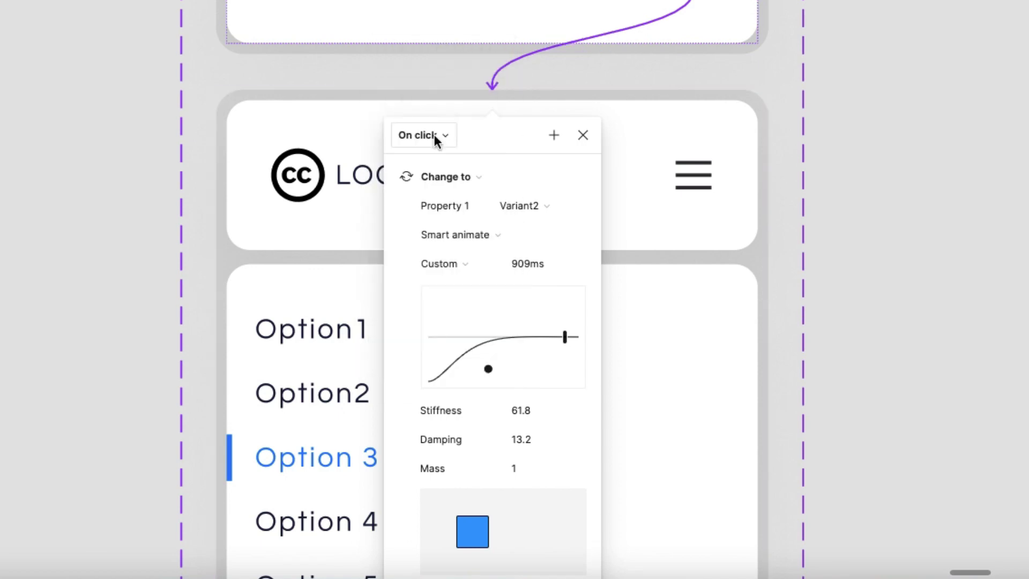
left_click(471, 233)
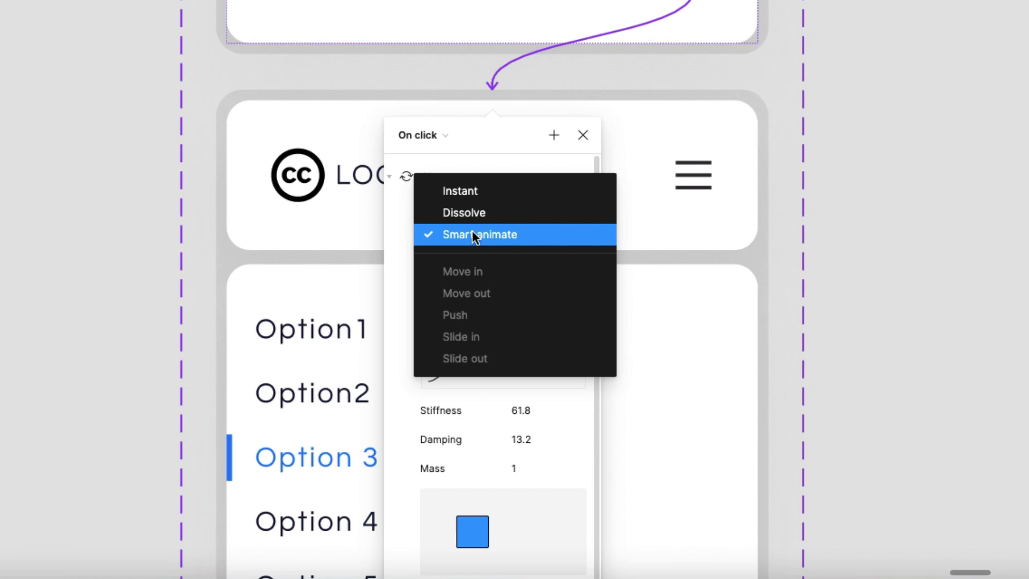
left_click(536, 239)
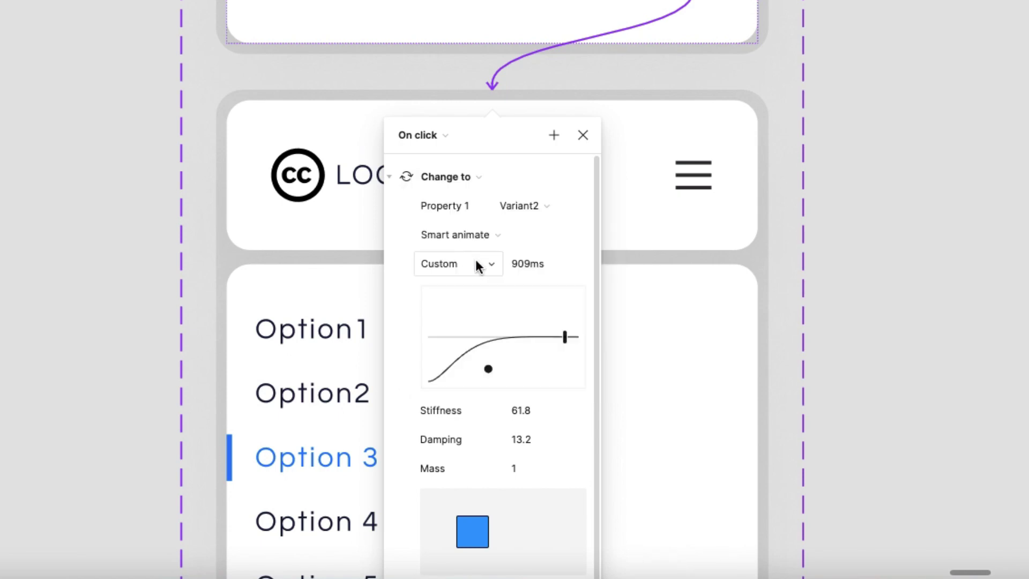
Step: Tune the custom spring easing to 876 ms, stiffness 58.4, damping 13.7
left_click(477, 266)
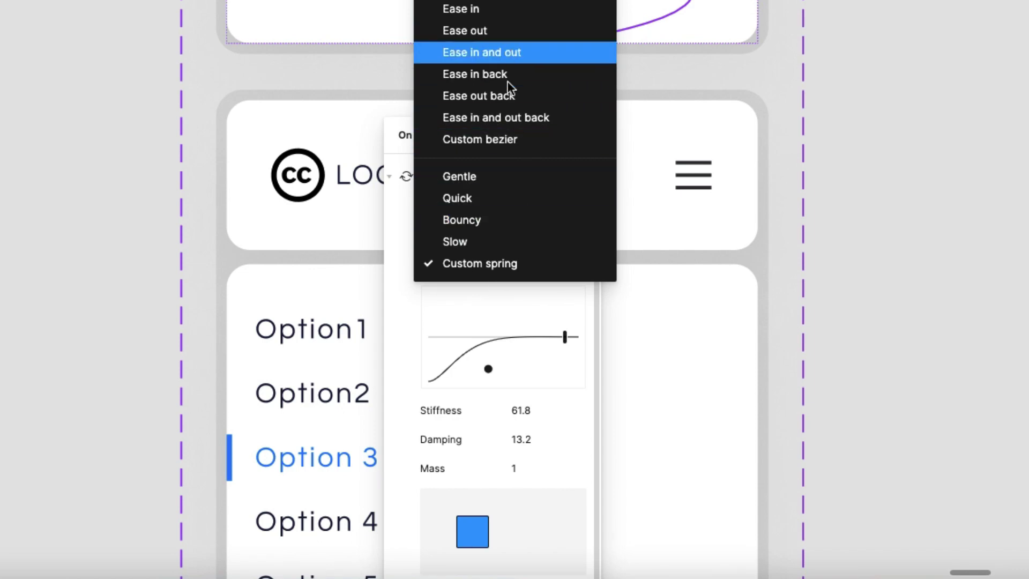
left_click(506, 260)
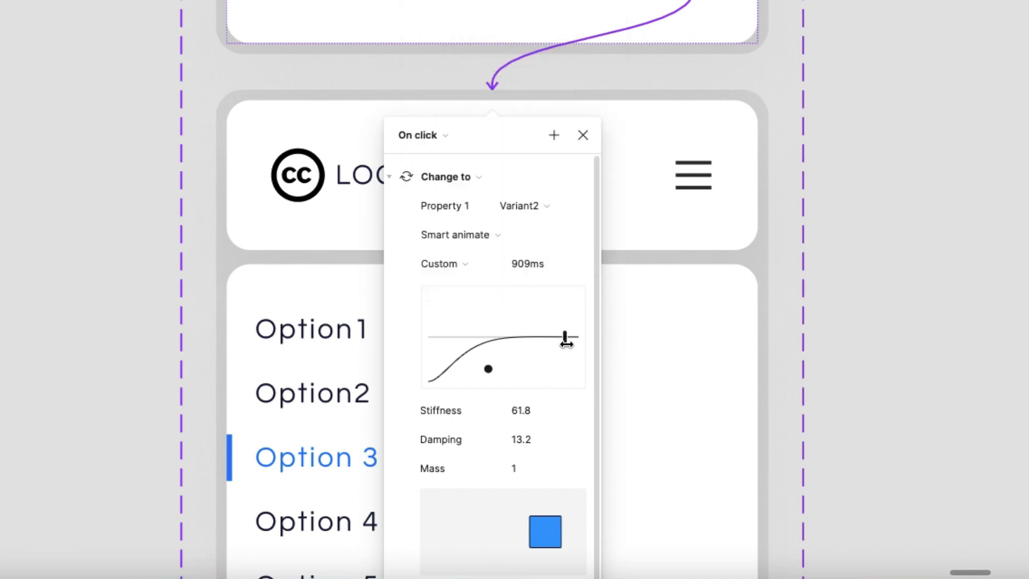
left_click_drag(565, 337, 516, 338)
scroll(485, 225, "down", 1)
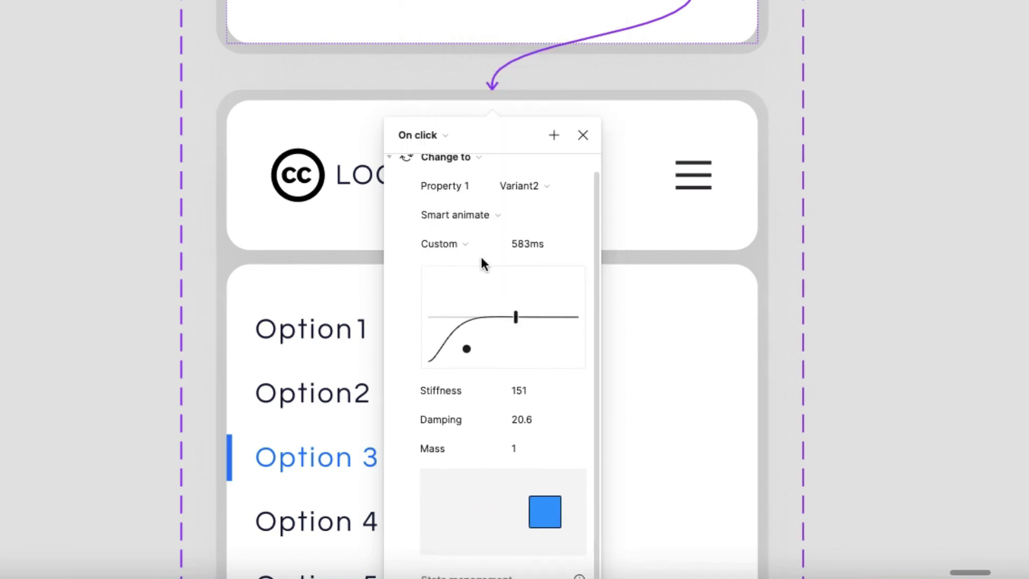
left_click(484, 242)
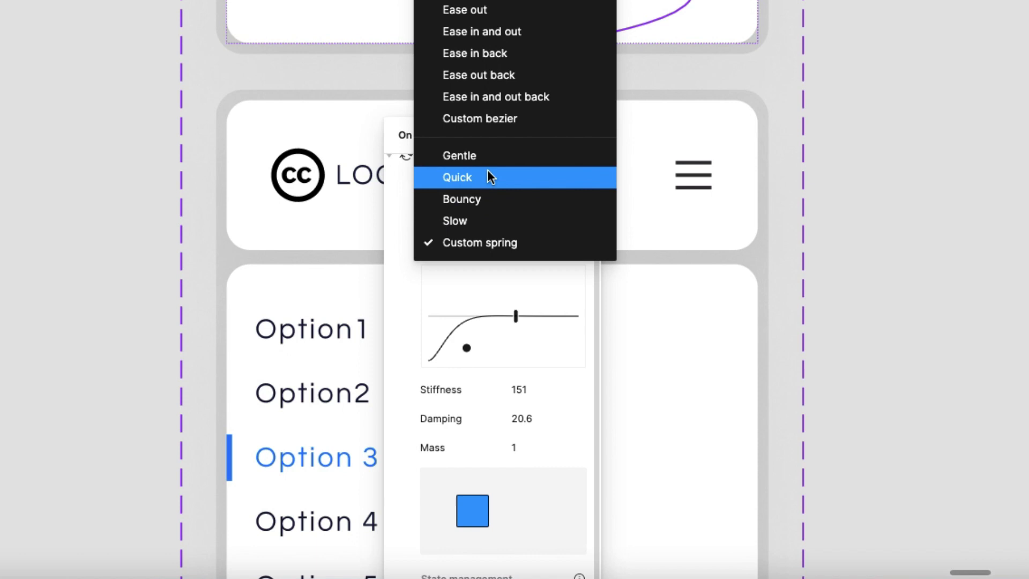
left_click(463, 156)
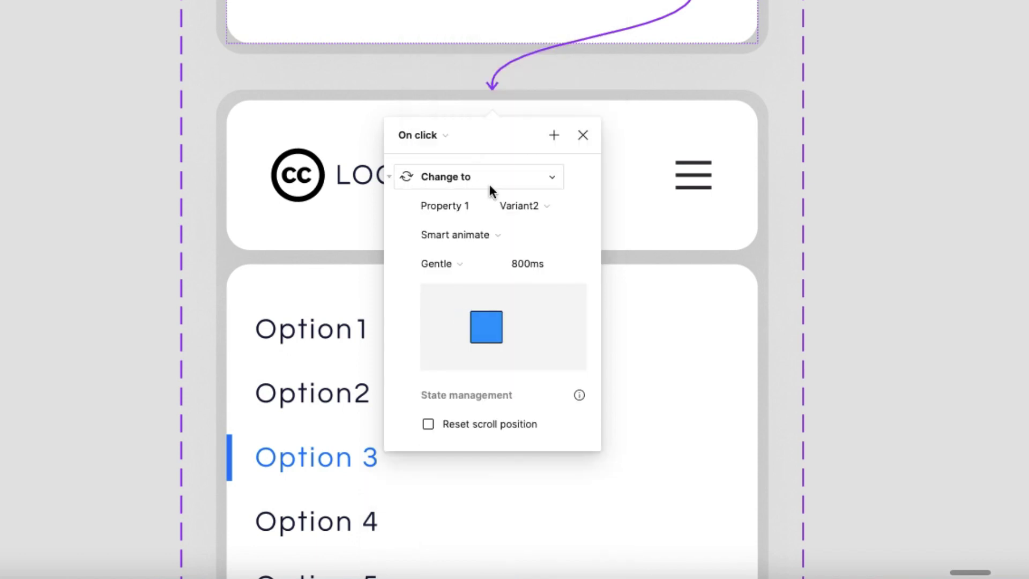
left_click(478, 262)
left_click(492, 349)
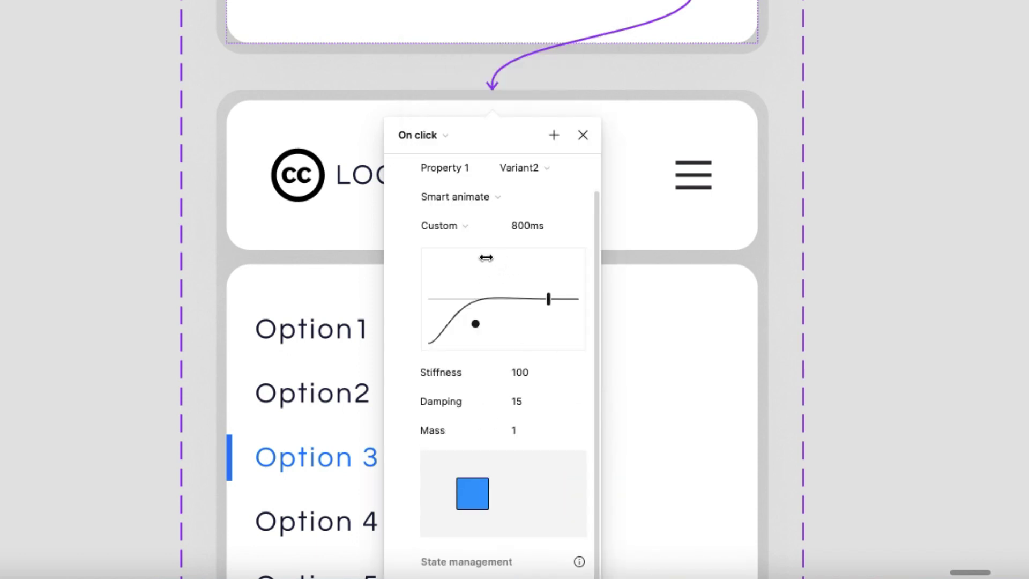
mouse_move(546, 300)
left_mouse_down()
mouse_move(509, 304)
mouse_move(557, 298)
left_mouse_up()
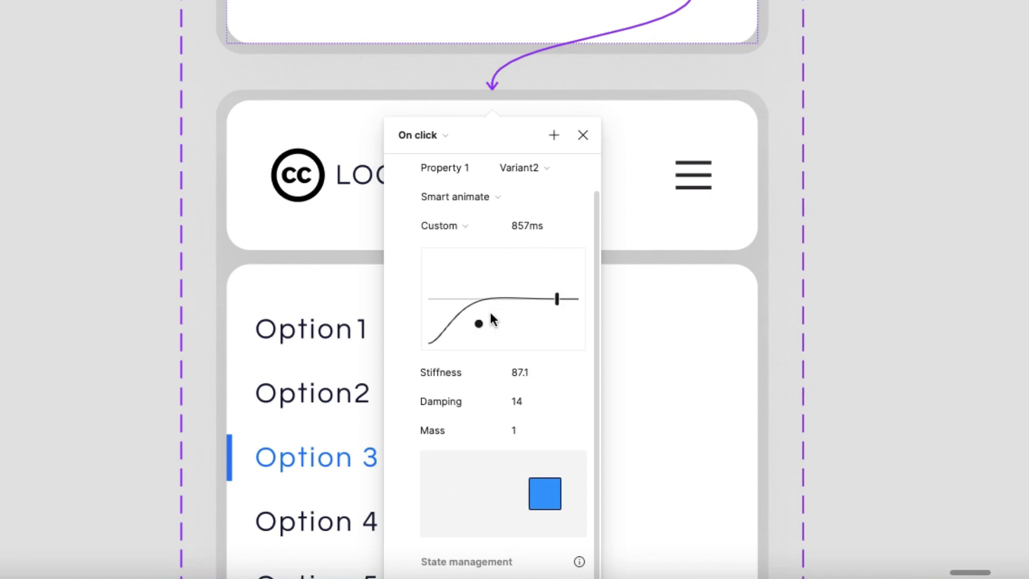
mouse_move(483, 324)
left_mouse_down()
mouse_move(481, 333)
mouse_move(478, 303)
mouse_move(481, 331)
left_mouse_up()
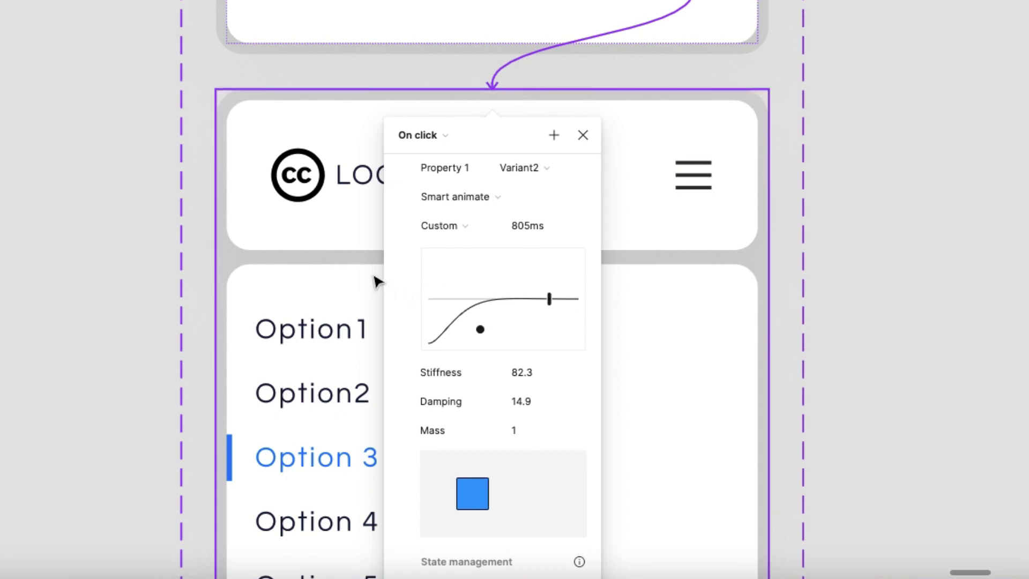
scroll(378, 282, "down", 1)
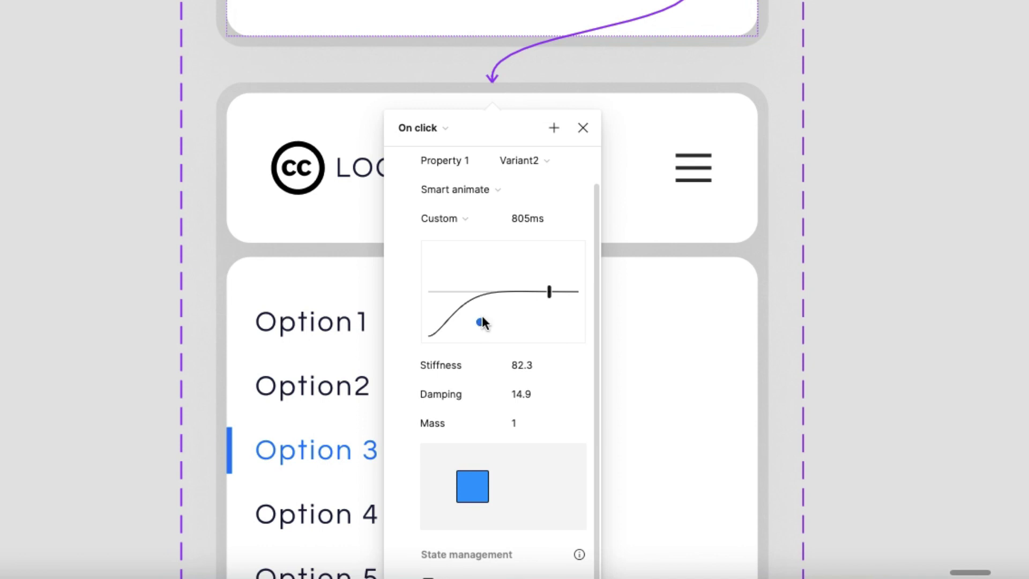
left_click_drag(482, 322, 488, 326)
Step: Delete the hamburger lines from the Variant2 icon
left_click(585, 129)
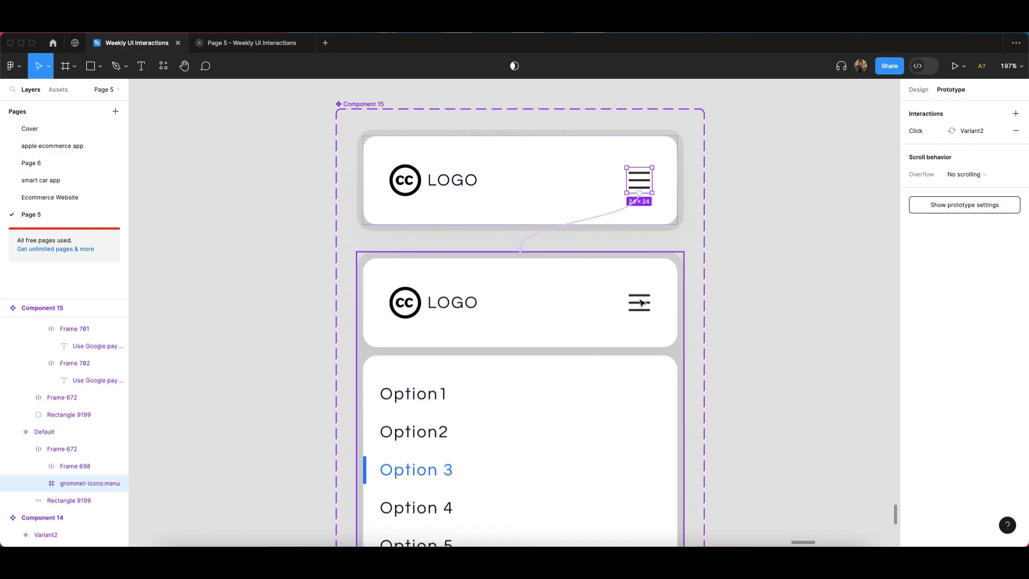
left_click(641, 304)
left_click(642, 304)
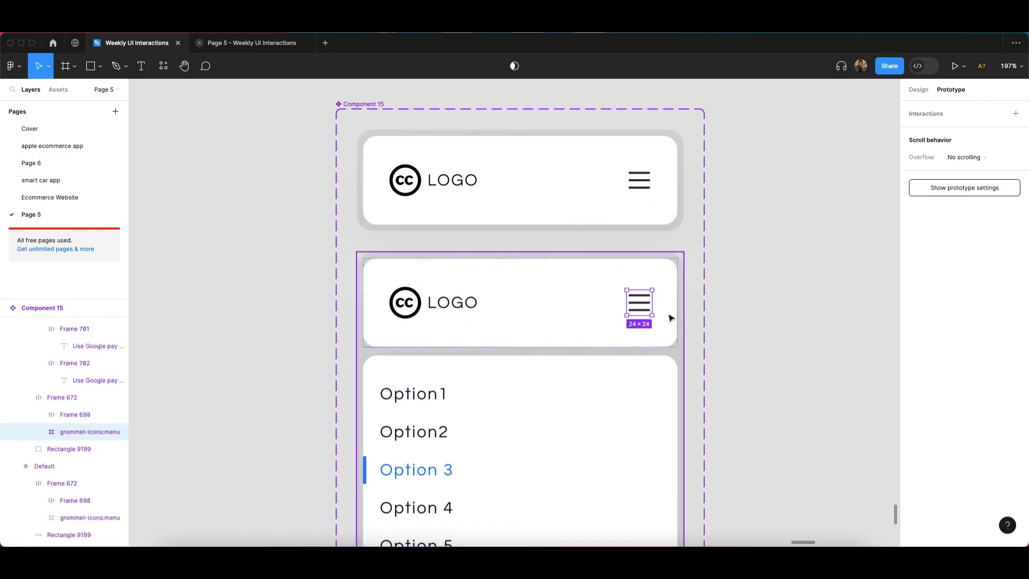
left_click(645, 304)
key("Delete")
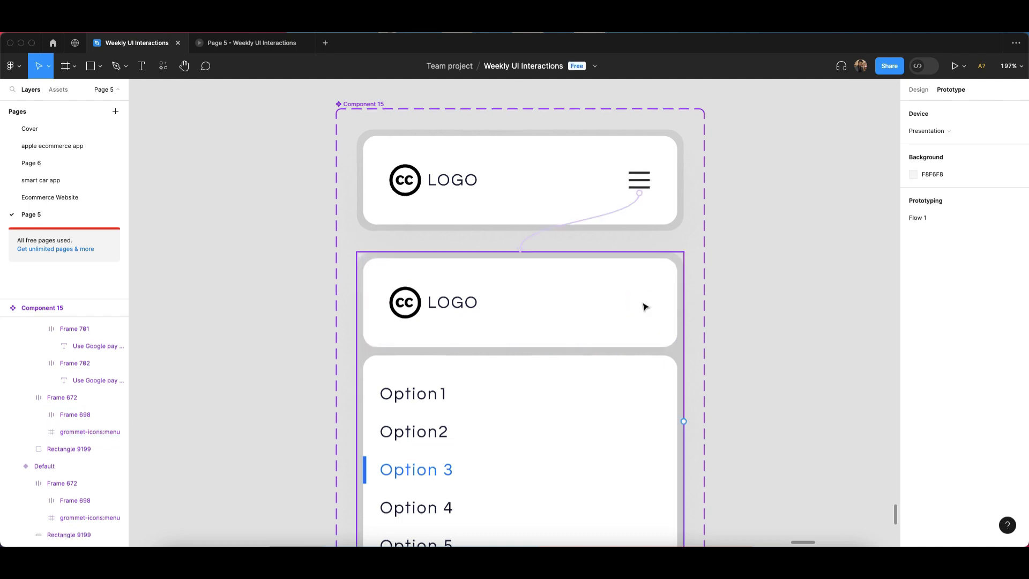
Step: Paste the X icon into the empty icon slot of the lower open-state card
scroll(551, 368, "down", 5)
scroll(550, 368, "down", 4)
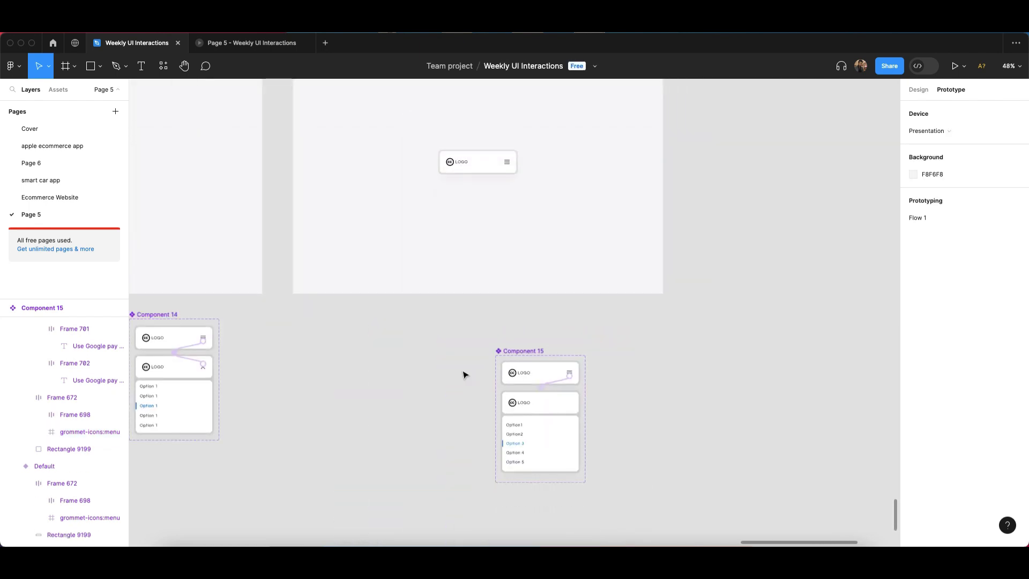
scroll(198, 361, "up", 10)
left_click(197, 360)
scroll(476, 357, "down", 6)
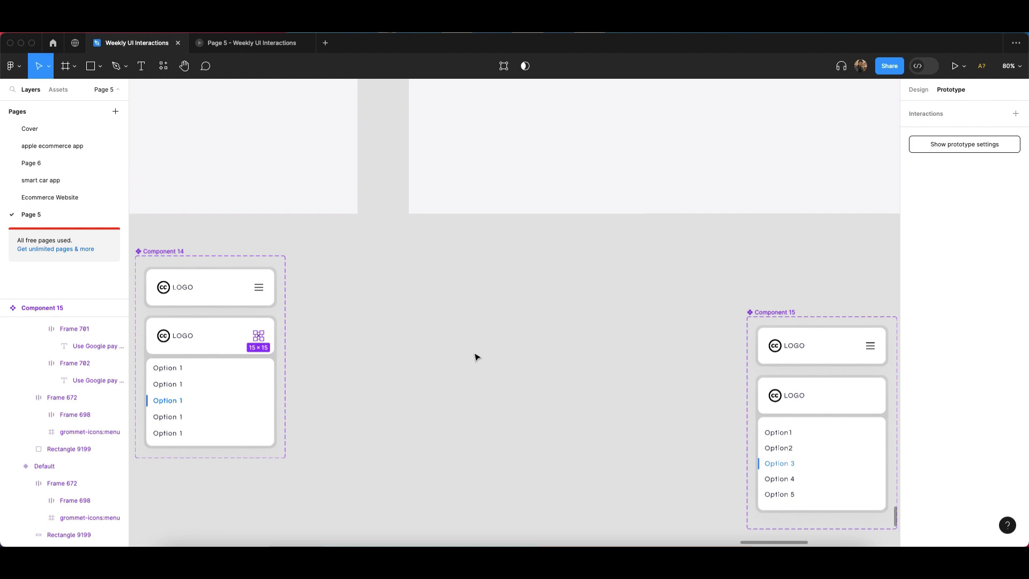
scroll(697, 416, "up", 4)
left_click(689, 409)
scroll(688, 408, "up", 10)
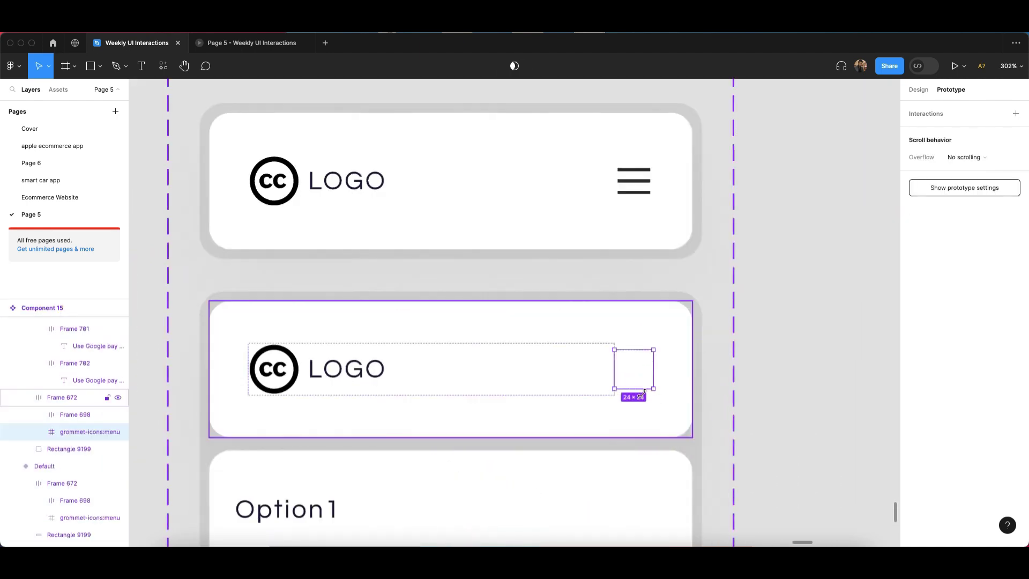
key("ctrl+v")
scroll(617, 355, "down", 5)
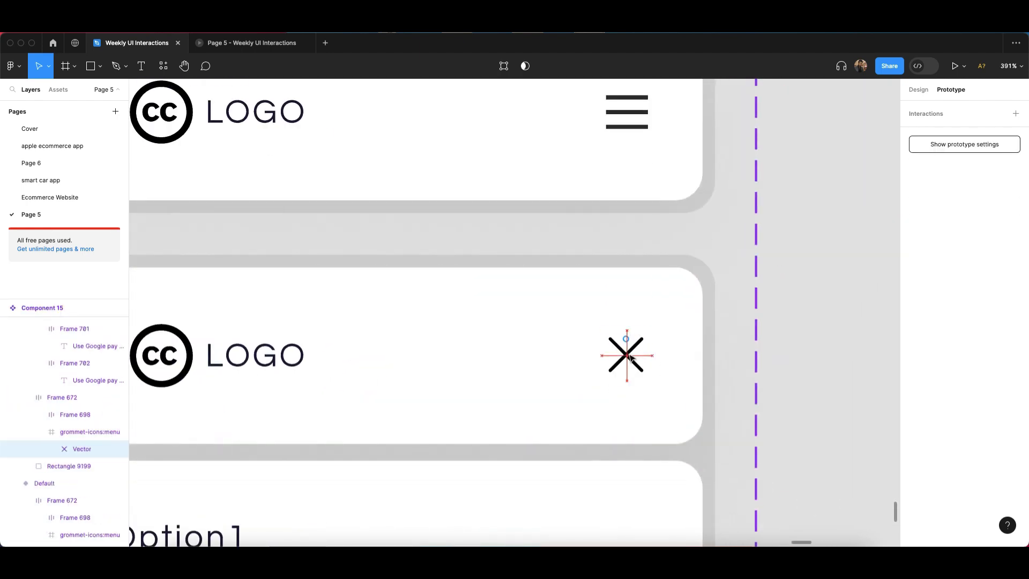
scroll(697, 353, "down", 3)
left_click(715, 359)
Step: Link the X icon back to the Default variant with a smart-animated 845 ms spring
left_click(606, 276)
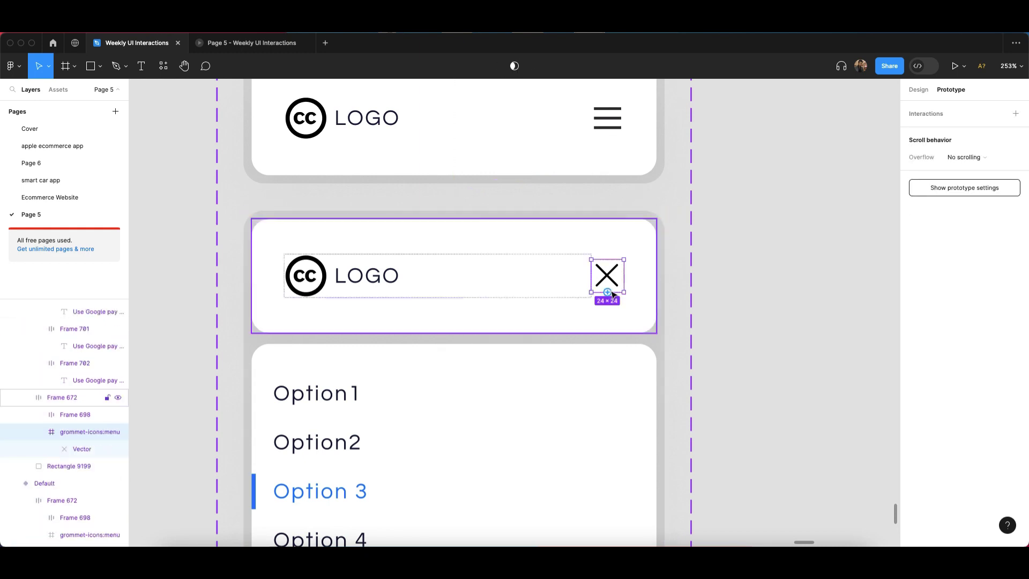
scroll(610, 293, "up", 3)
left_click_drag(608, 334, 474, 244)
scroll(516, 324, "down", 1)
scroll(461, 300, "down", 1)
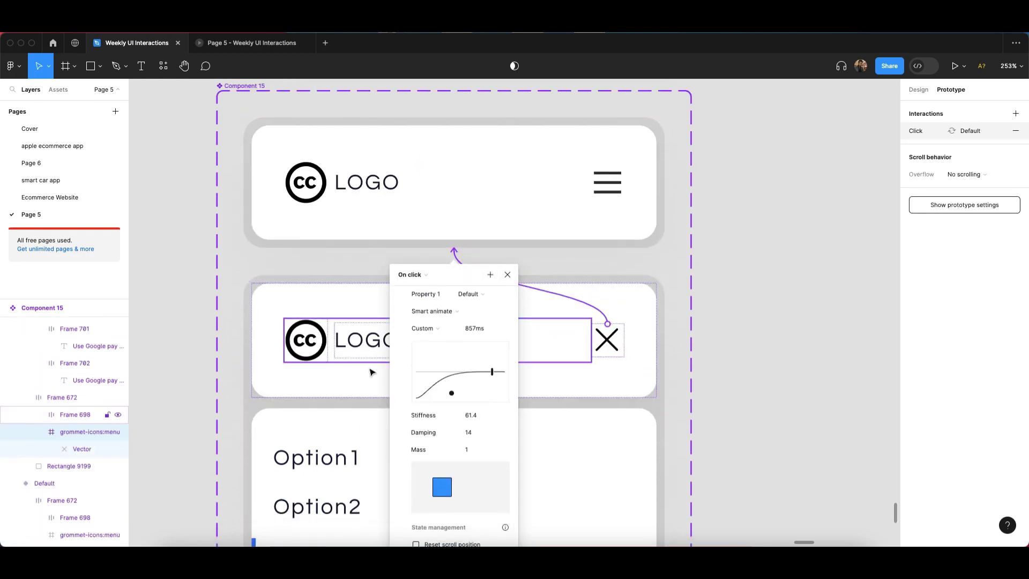
scroll(461, 370, "up", 1)
scroll(450, 426, "down", 1)
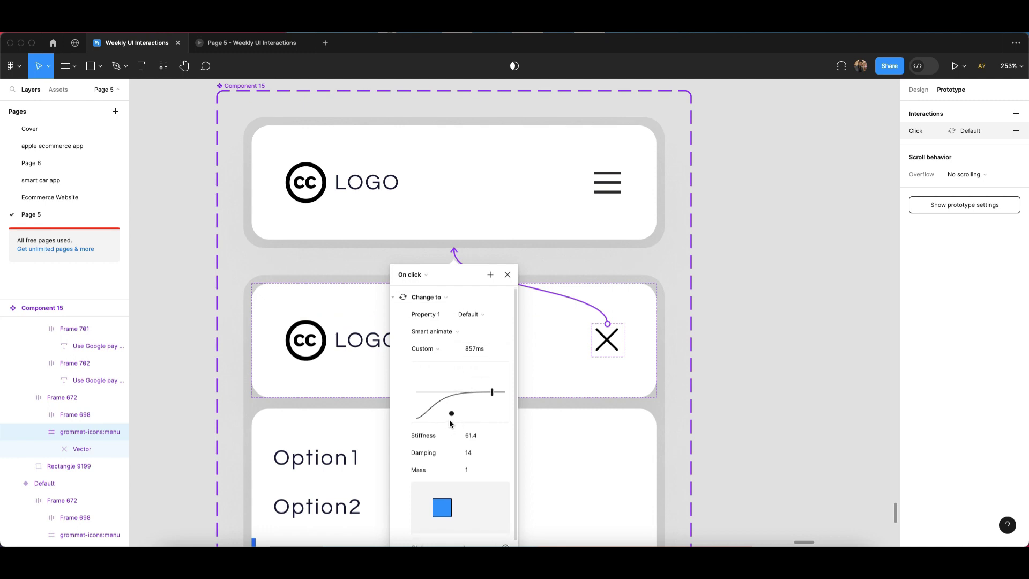
mouse_move(451, 416)
left_mouse_down()
mouse_move(448, 370)
mouse_move(451, 416)
left_mouse_up()
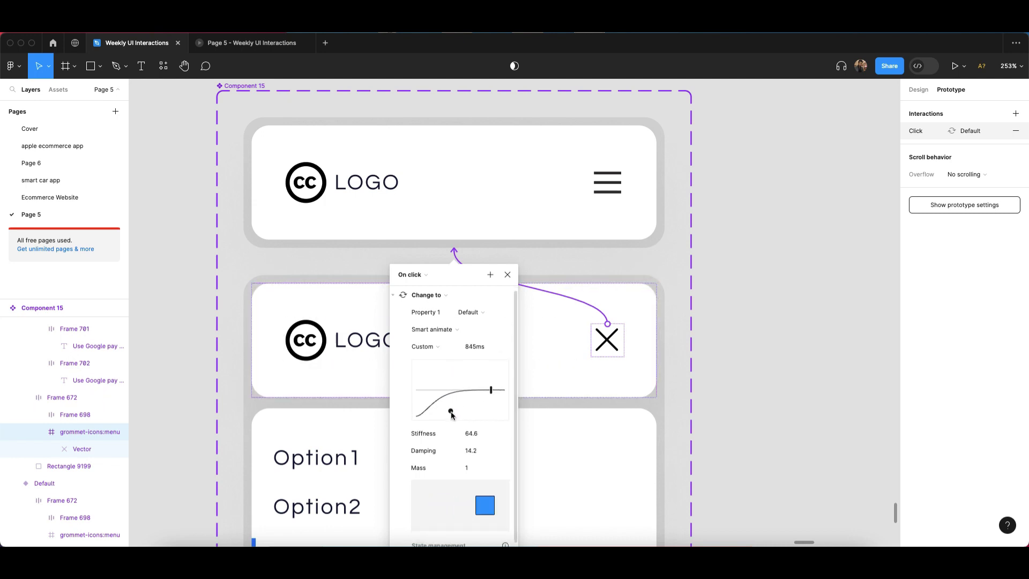
scroll(695, 292, "down", 5)
left_click(678, 297)
scroll(678, 296, "up", 5)
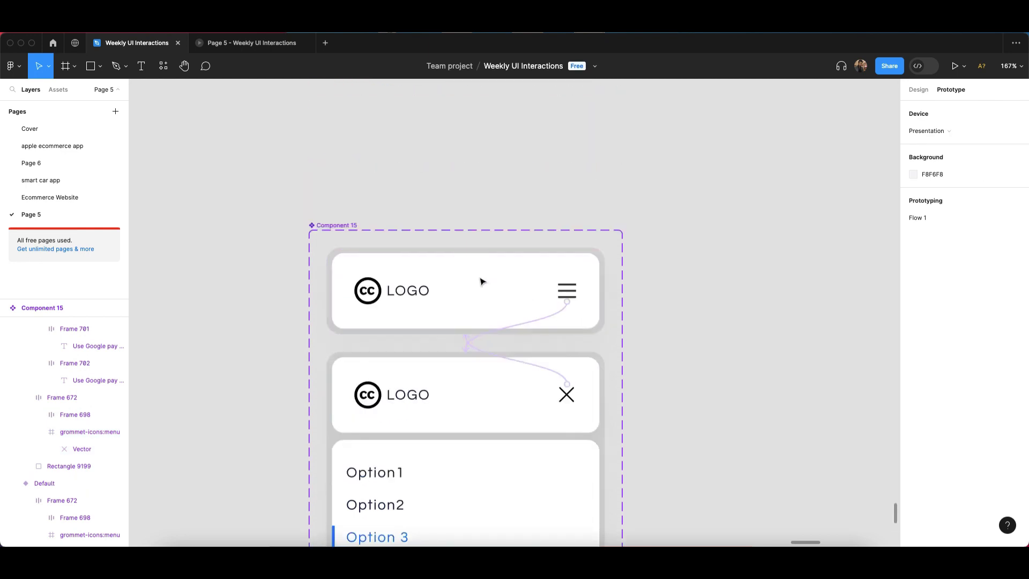
Step: Duplicate Desktop - 4 as Desktop - 5 and remove its copied Component 13 navbar
left_click(512, 291)
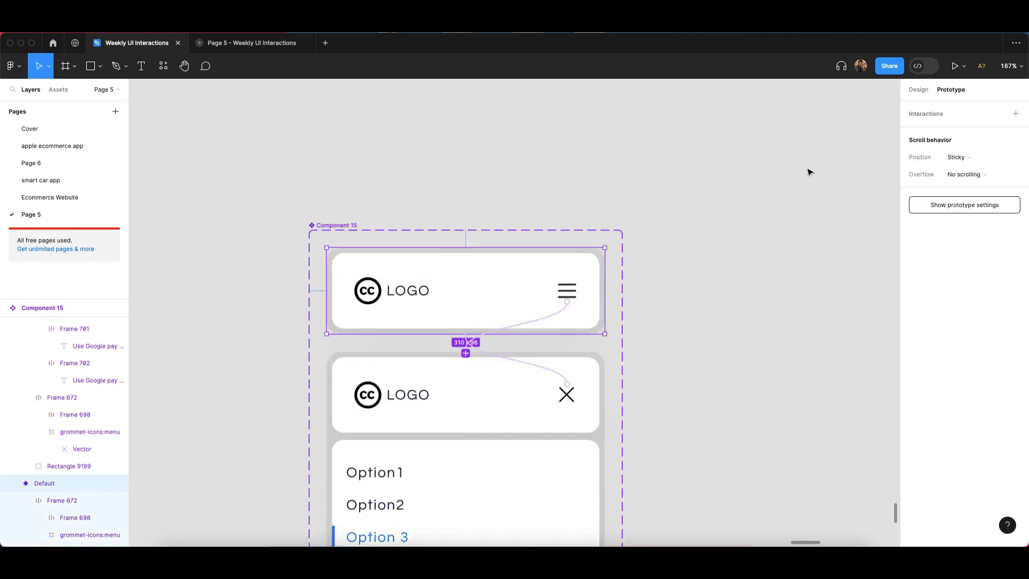
left_click(922, 92)
left_click(671, 353)
scroll(671, 354, "down", 5)
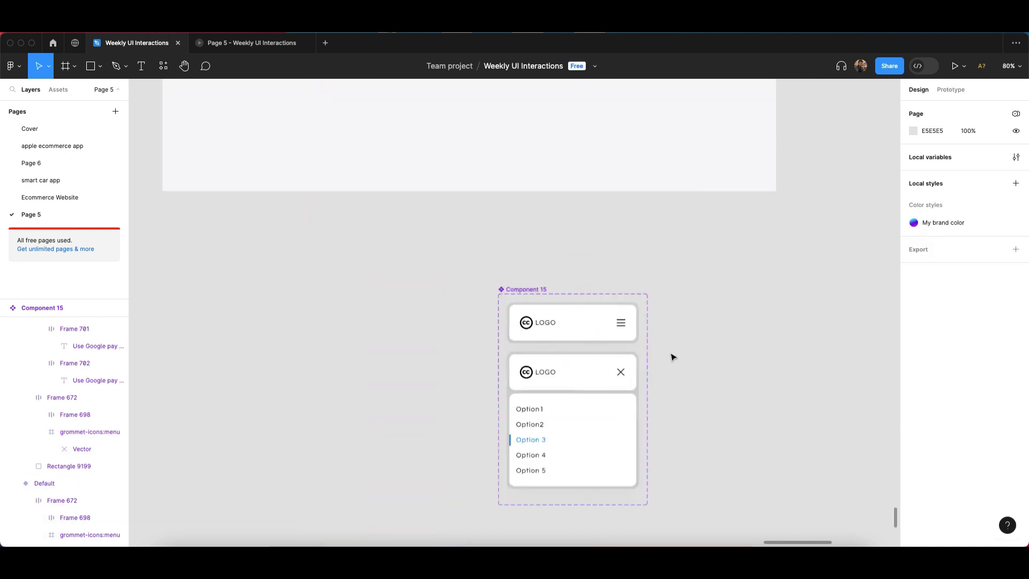
scroll(671, 355, "up", 4)
left_click(530, 183)
scroll(654, 214, "right", 3)
left_click(476, 261)
left_click_drag(476, 260, 758, 239)
left_click(680, 197)
key("Delete")
scroll(670, 200, "up", 3)
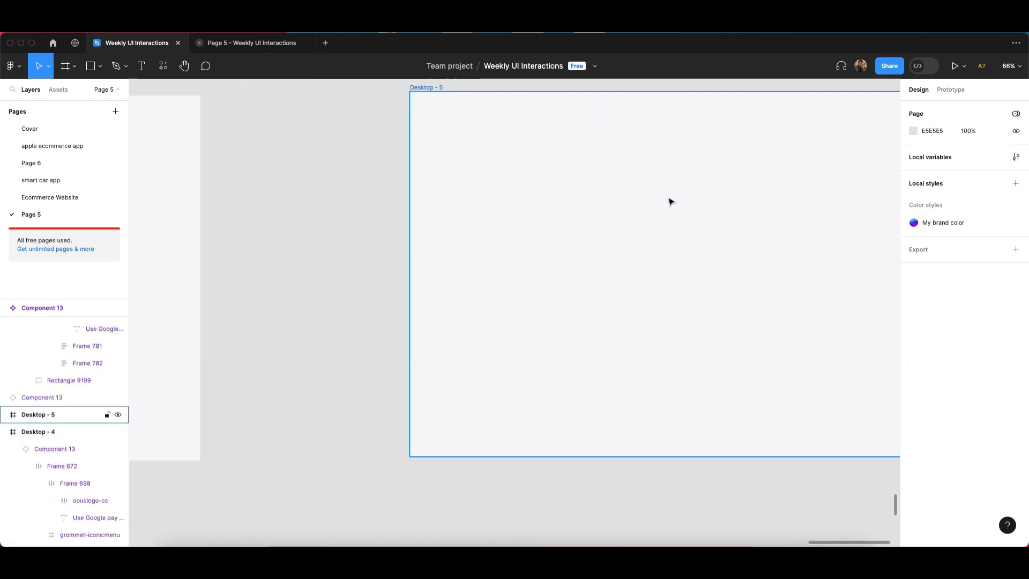
scroll(665, 203, "right", 3)
Step: Paste a Component 15 navbar instance into Desktop - 5 and centre it
left_click(450, 384)
scroll(453, 386, "up", 3)
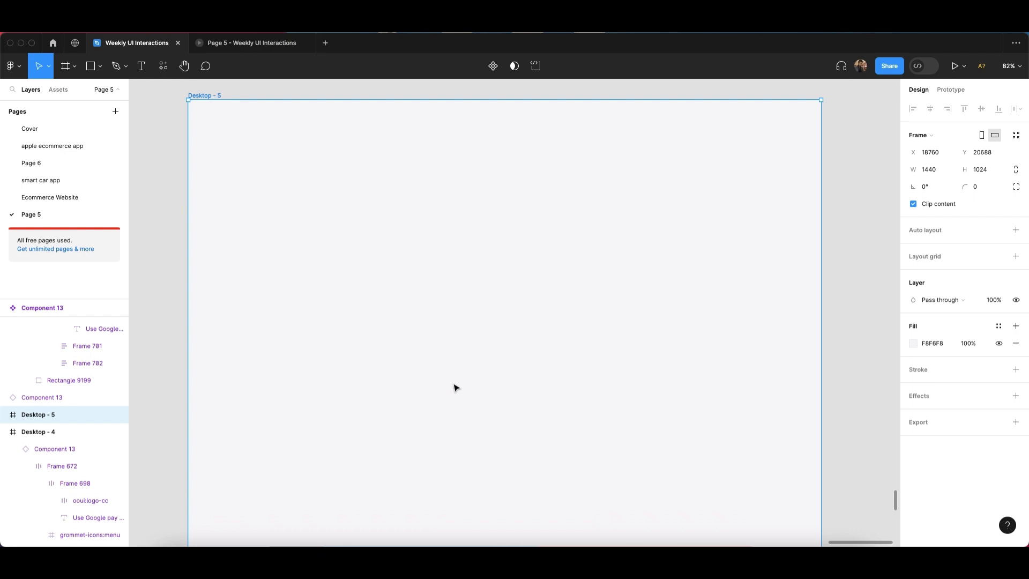
key("super+v")
left_click_drag(289, 147, 529, 341)
scroll(461, 246, "down", 1)
left_click(523, 209)
scroll(525, 210, "up", 1)
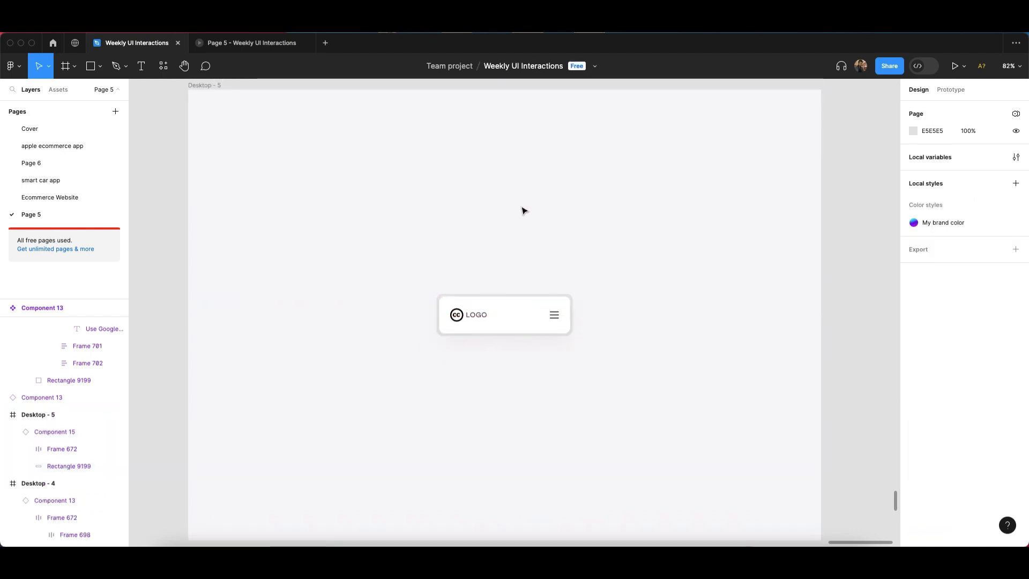
left_click(524, 210)
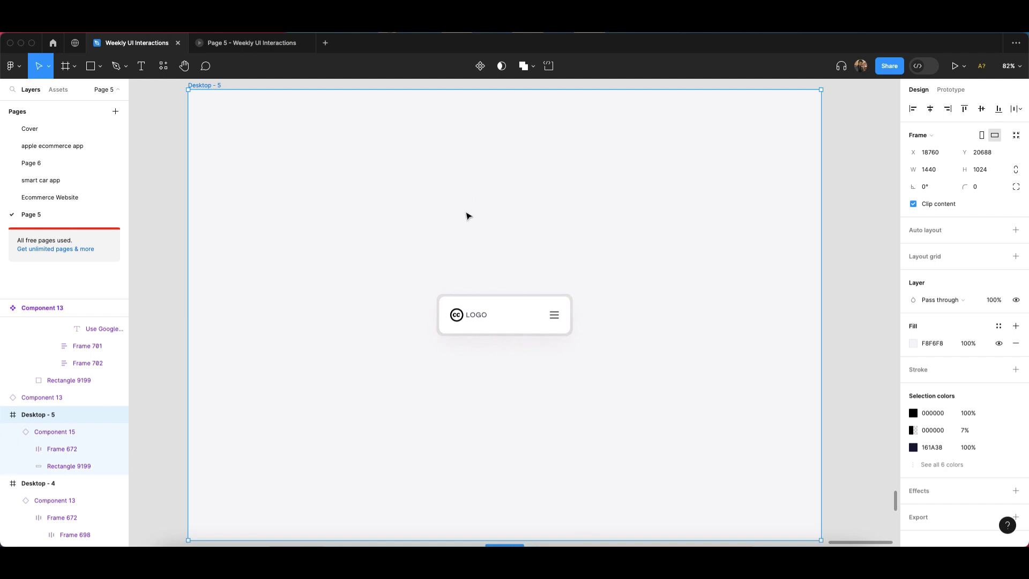
Step: Open a prototype preview of Desktop - 5 and enlarge the preview window
key("shift+space")
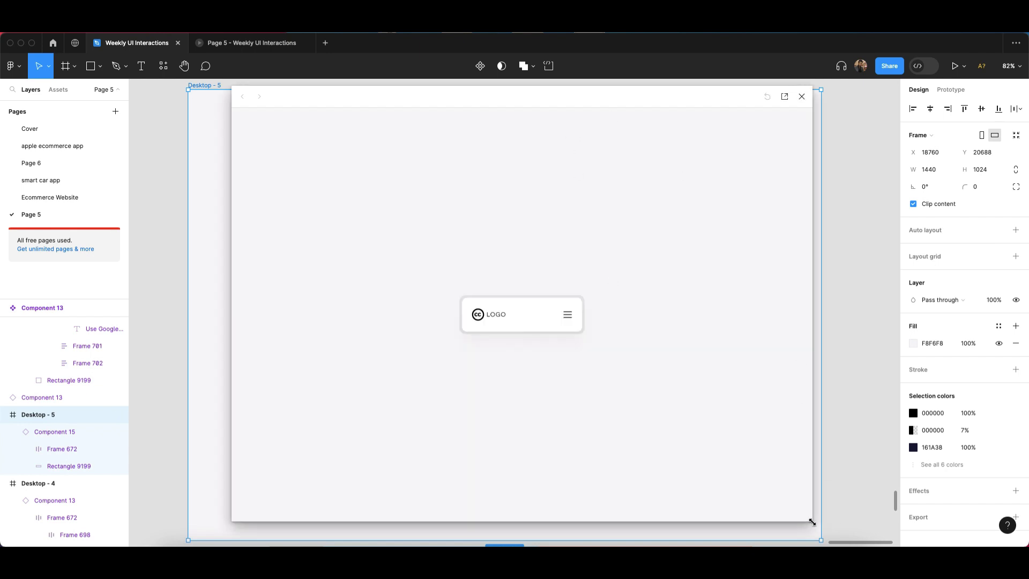
left_click_drag(848, 536, 845, 504)
left_click_drag(571, 102, 535, 94)
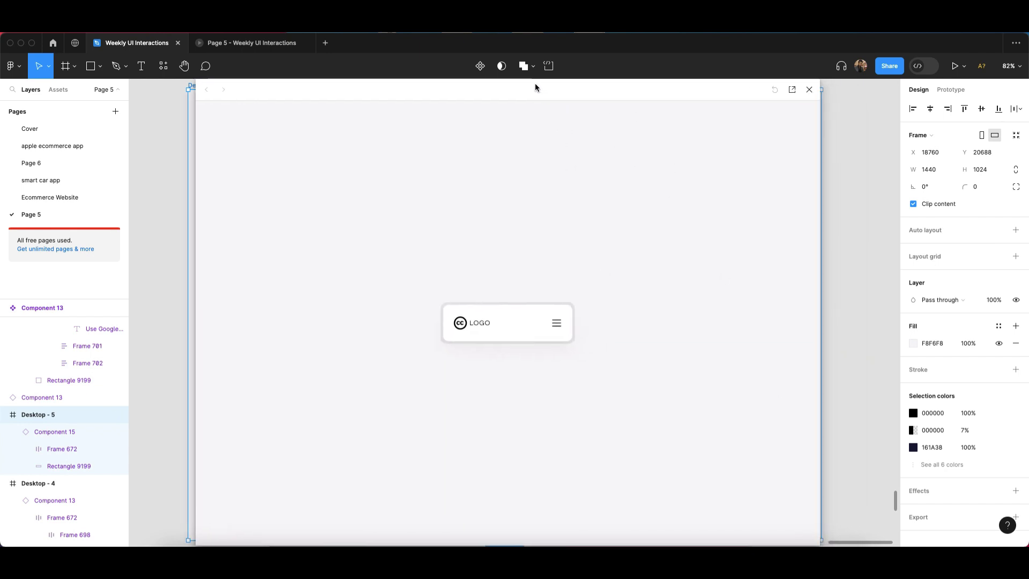
Step: Toggle the dropdown repeatedly with the hamburger and X icons, leaving it open
left_click(559, 323)
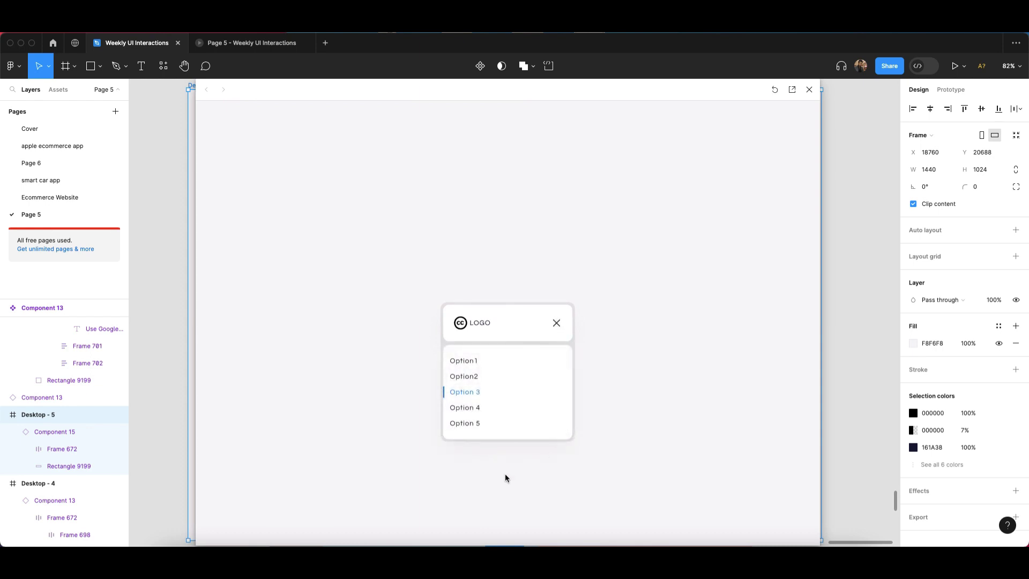
left_click(557, 322)
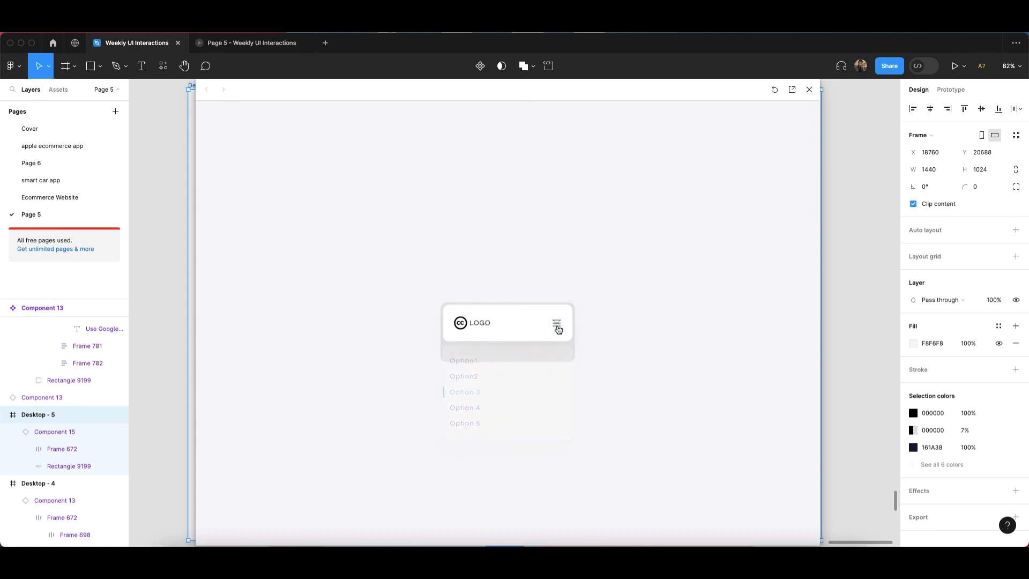
left_click(558, 323)
left_click(557, 325)
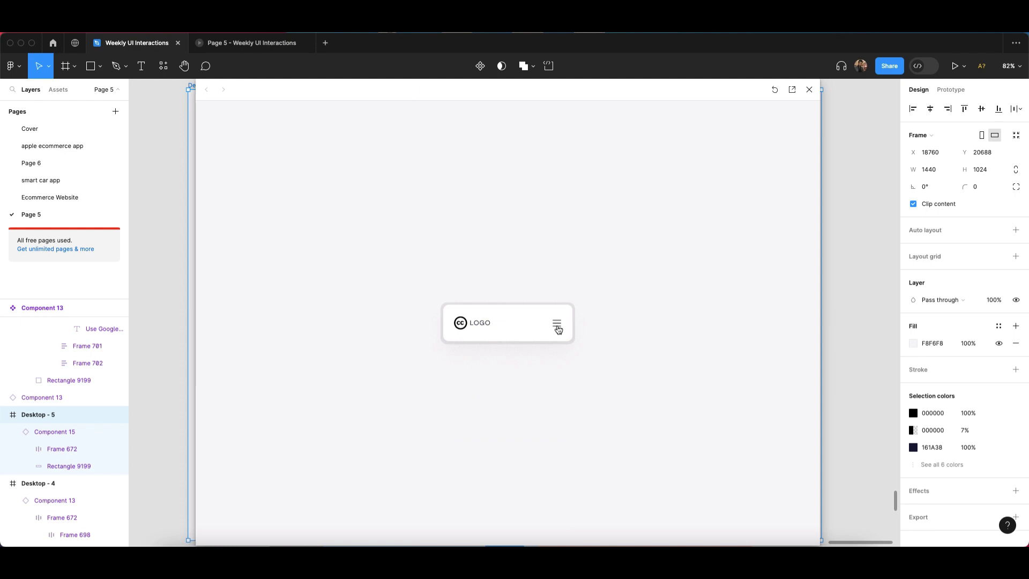
left_click(559, 328)
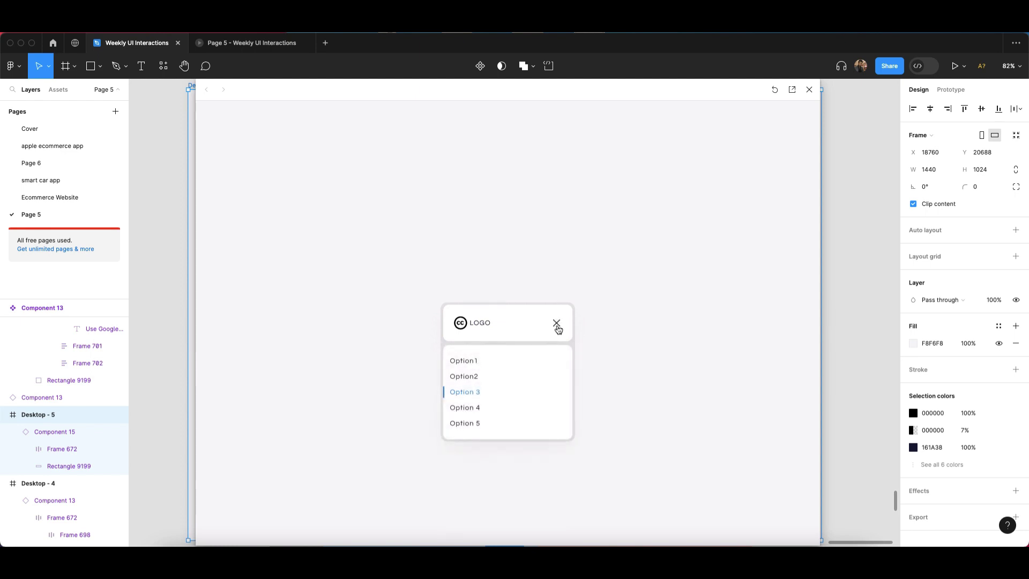
left_click(558, 328)
left_click(558, 328)
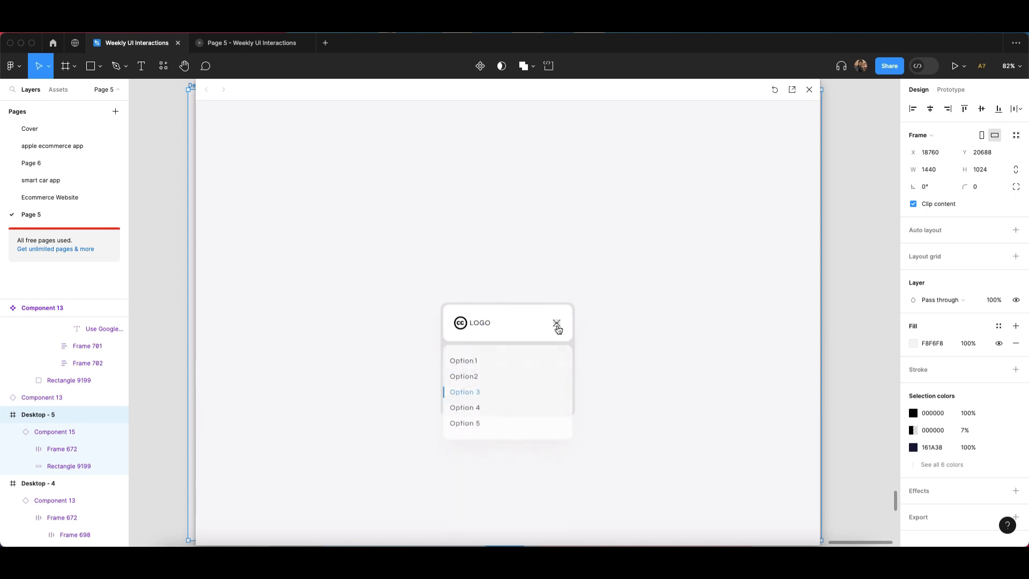
left_click(558, 328)
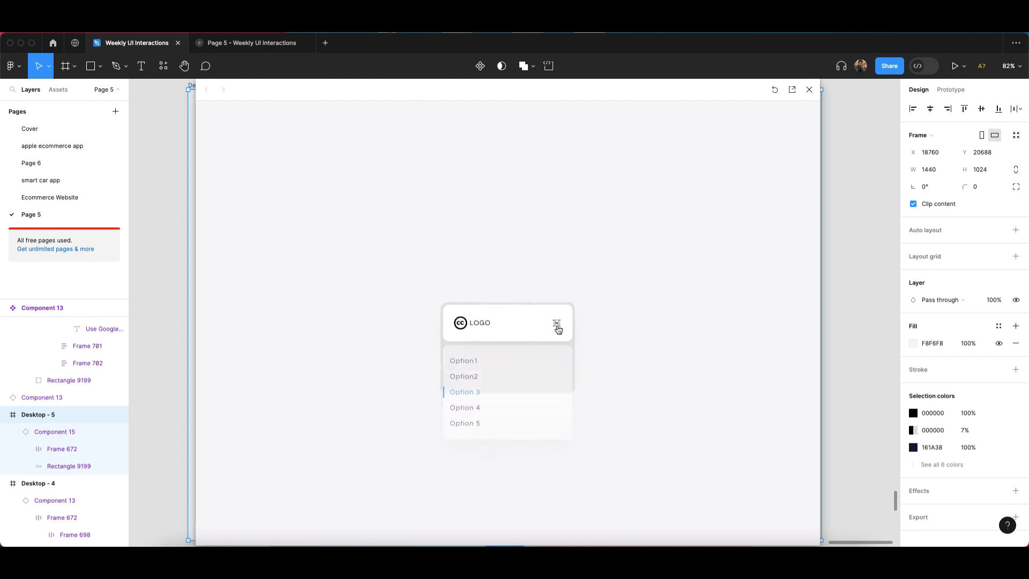
left_click(558, 329)
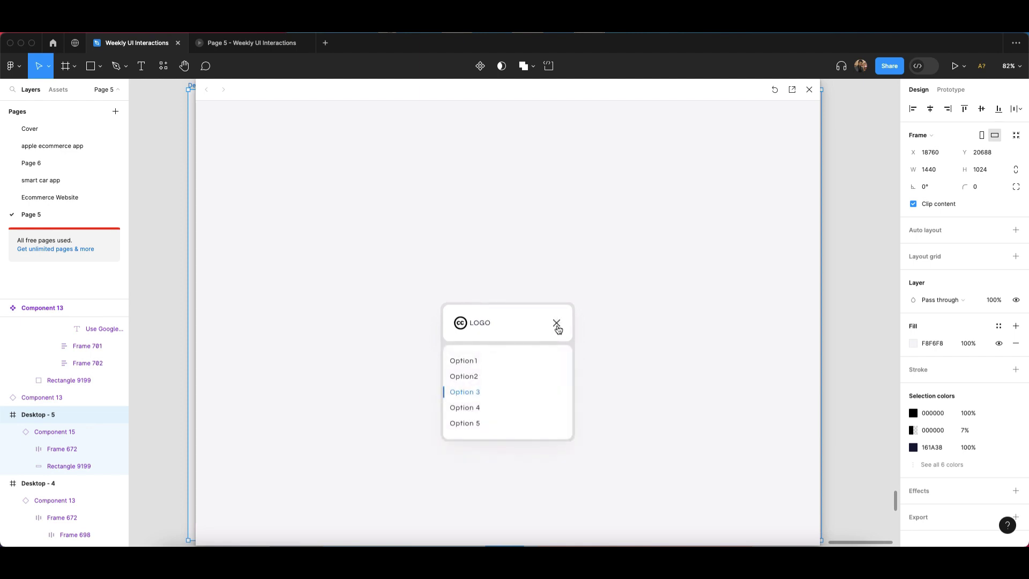